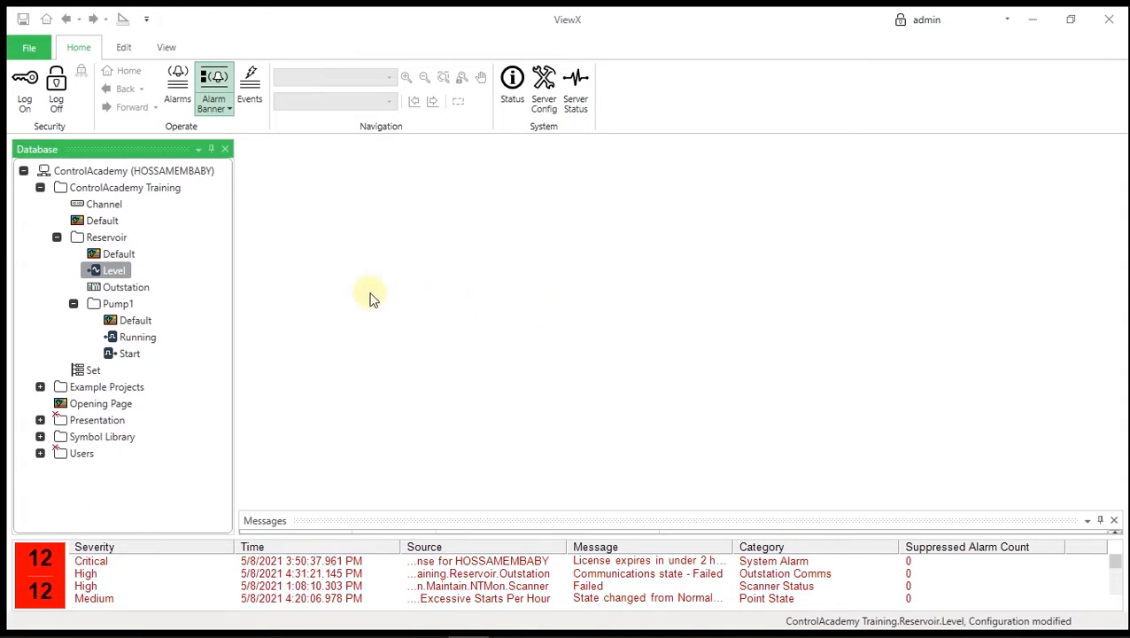
Open the Reservoir group's Default mimic and place the Outstation's State text in its left half.
{"action": "double_click", "coordinate": [121, 254]}
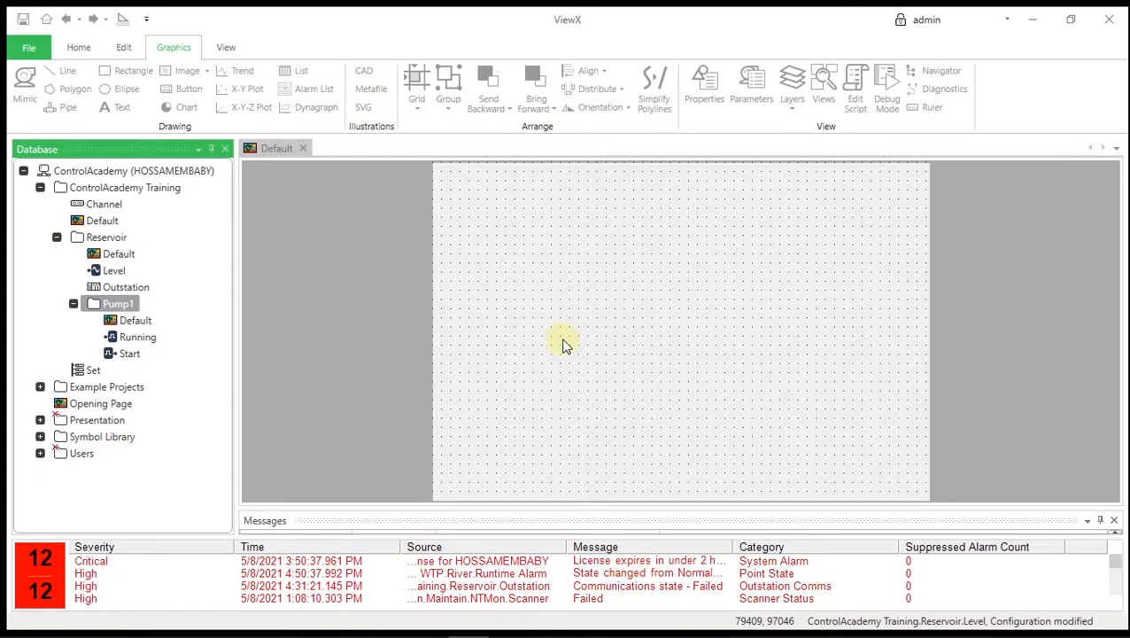
{"action": "left_click", "coordinate": [127, 289]}
{"action": "left_click_drag", "start_coordinate": [125, 287], "coordinate": [501, 286]}
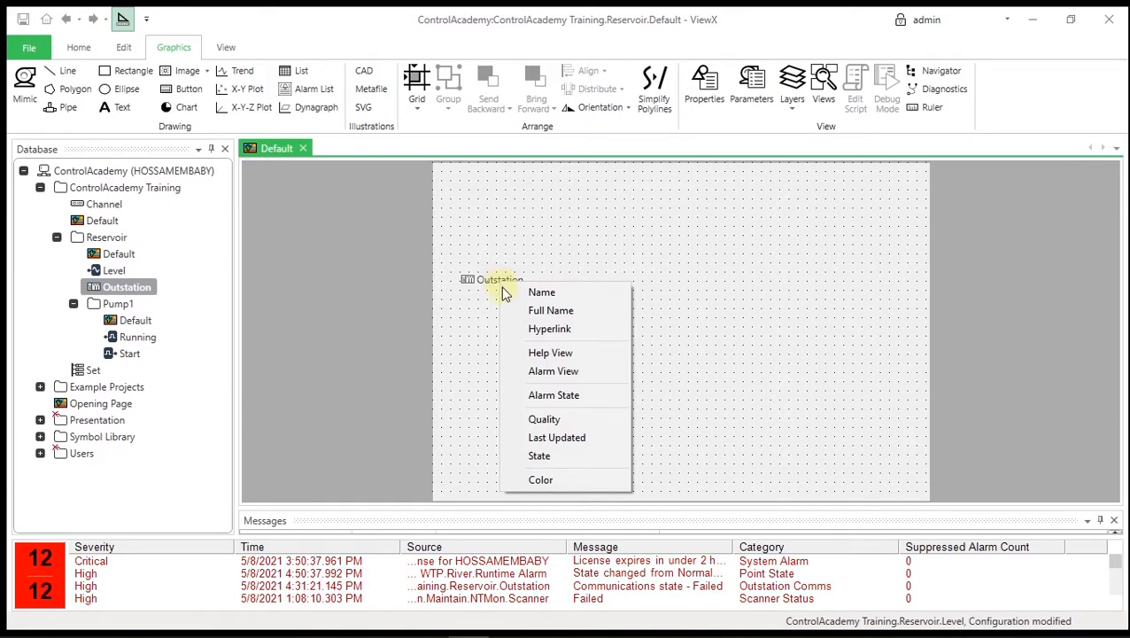
{"action": "left_click", "coordinate": [541, 457]}
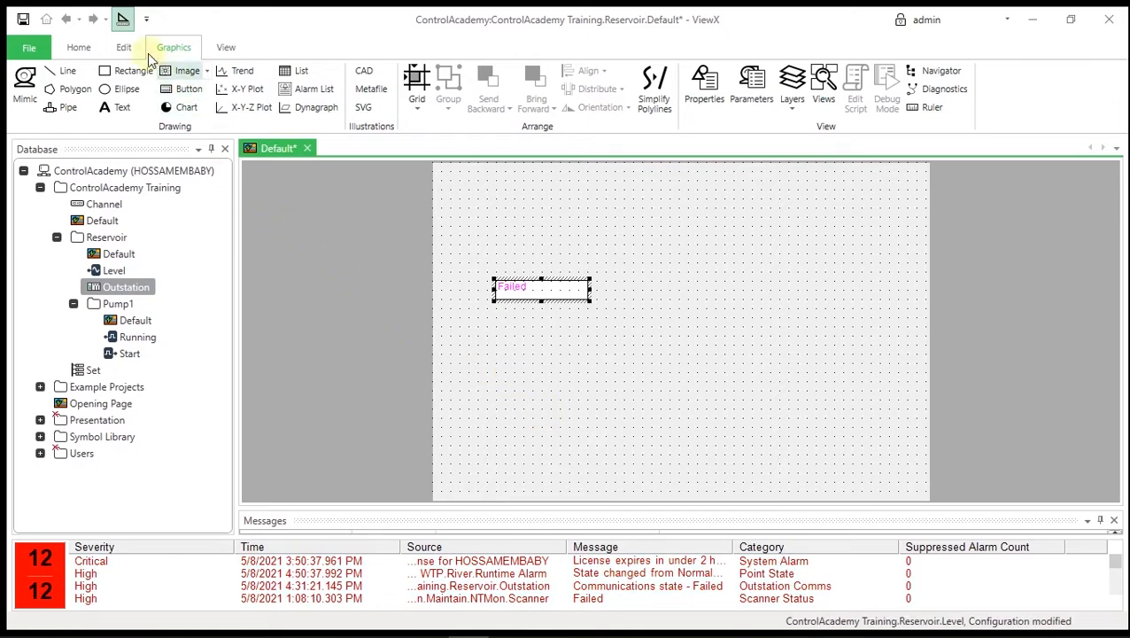
In run mode, acknowledge the outstation's alarms from its state text on the mimic and return to design mode.
{"action": "left_click", "coordinate": [123, 21]}
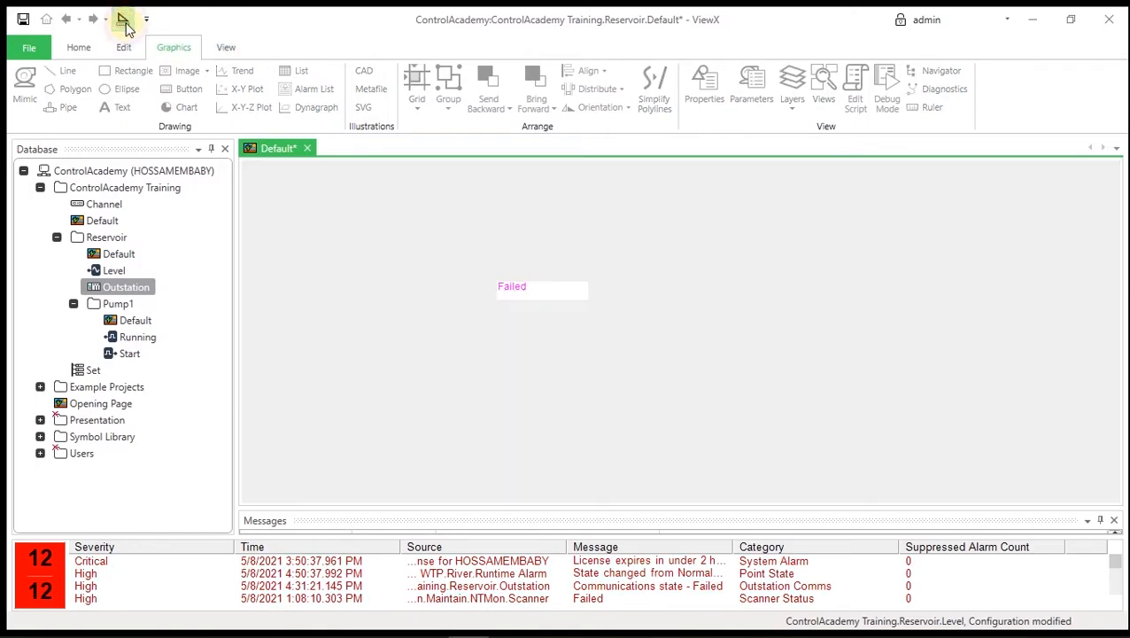
{"action": "right_click", "coordinate": [521, 294]}
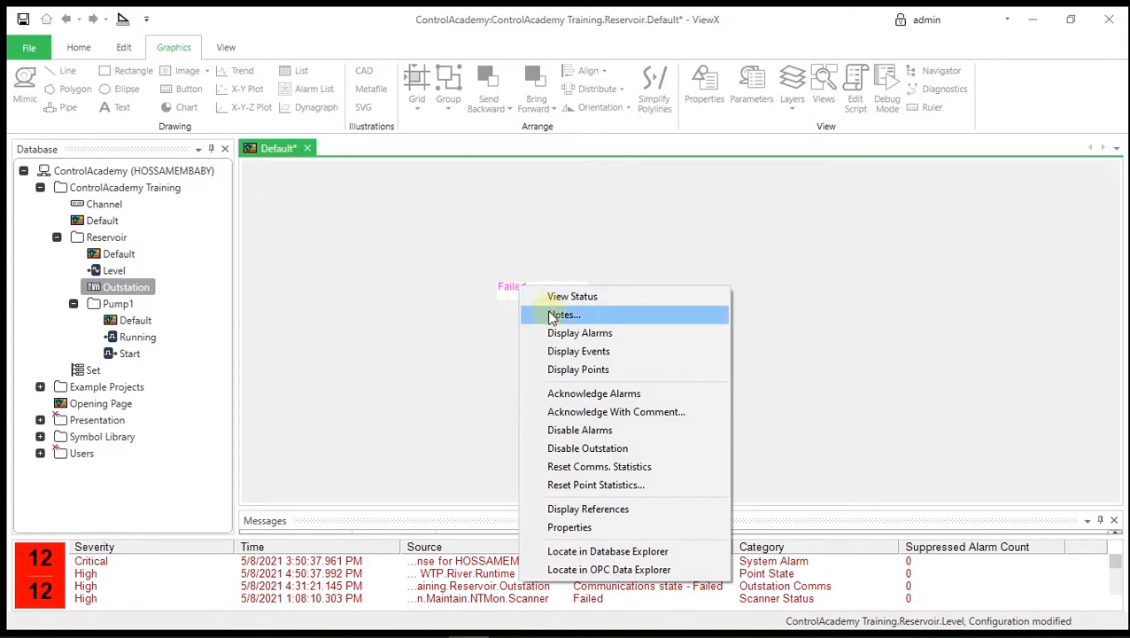
{"action": "left_click", "coordinate": [647, 401]}
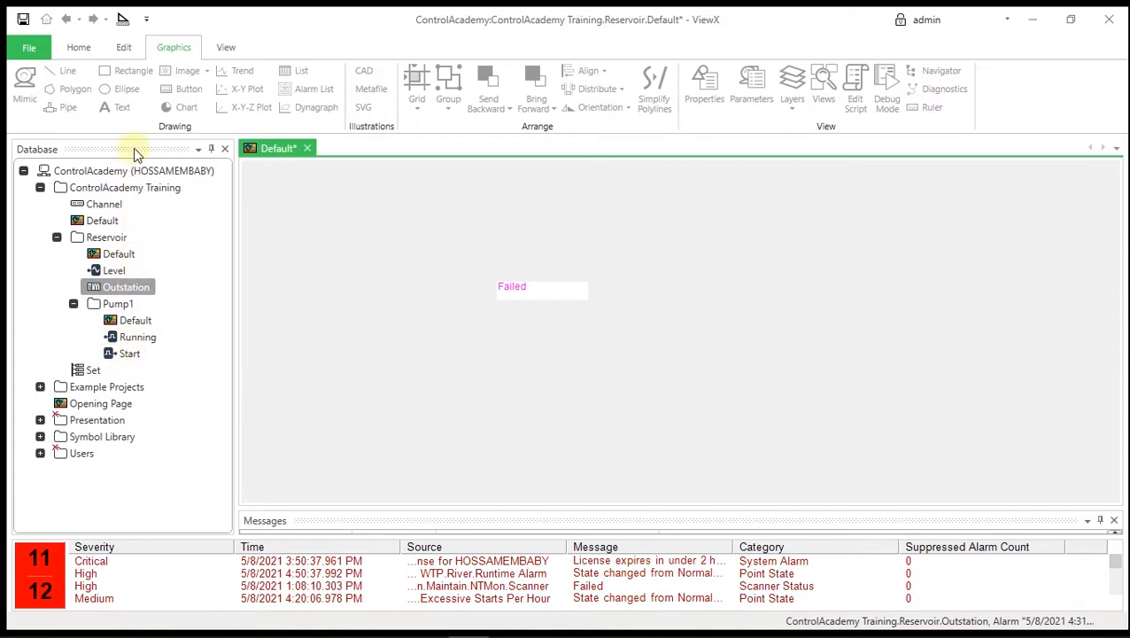
{"action": "left_click", "coordinate": [122, 19]}
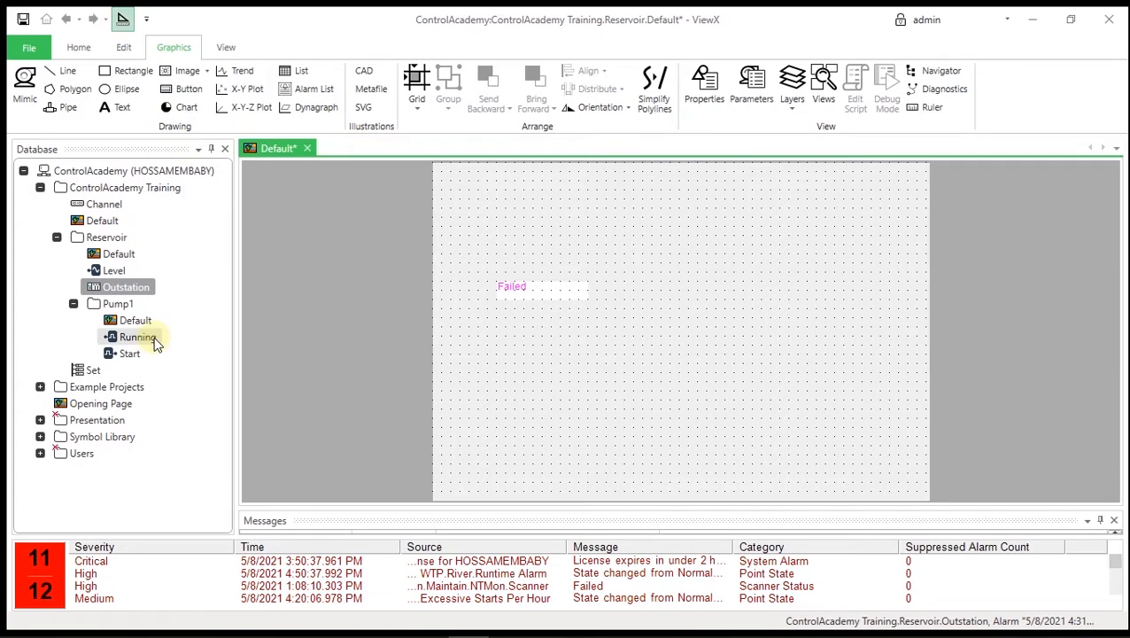
Create an internal digital point named RunningInternal in the Pump1 group.
{"action": "right_click", "coordinate": [127, 306]}
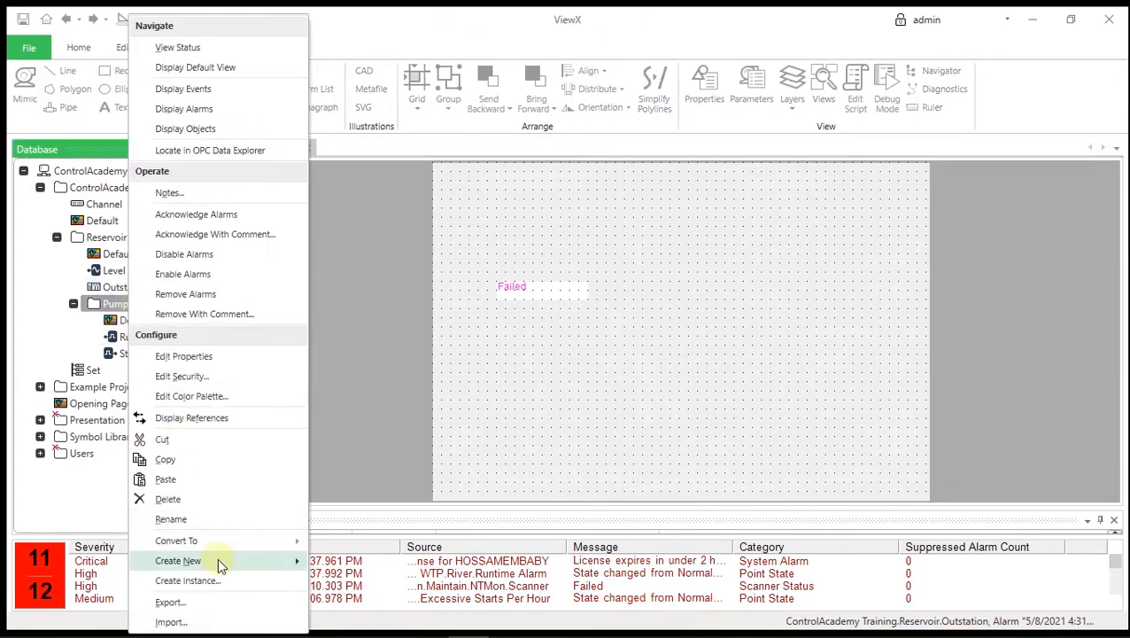
{"action": "mouse_move", "coordinate": [217, 560]}
{"action": "mouse_move", "coordinate": [386, 176]}
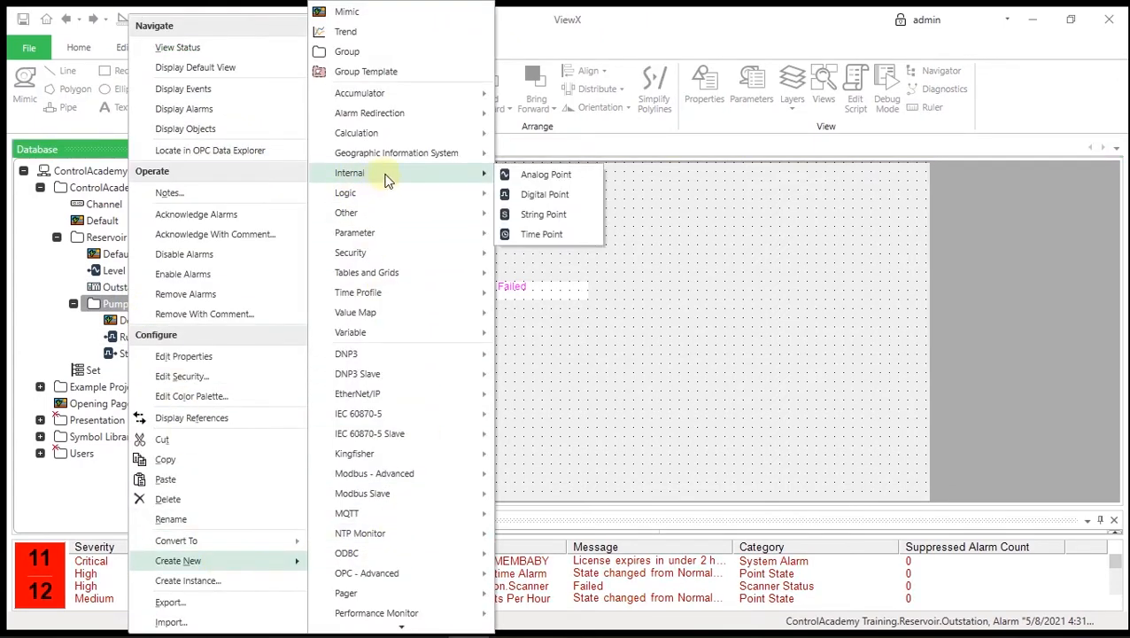
{"action": "left_click", "coordinate": [557, 193]}
{"action": "type", "text": "Runni"}
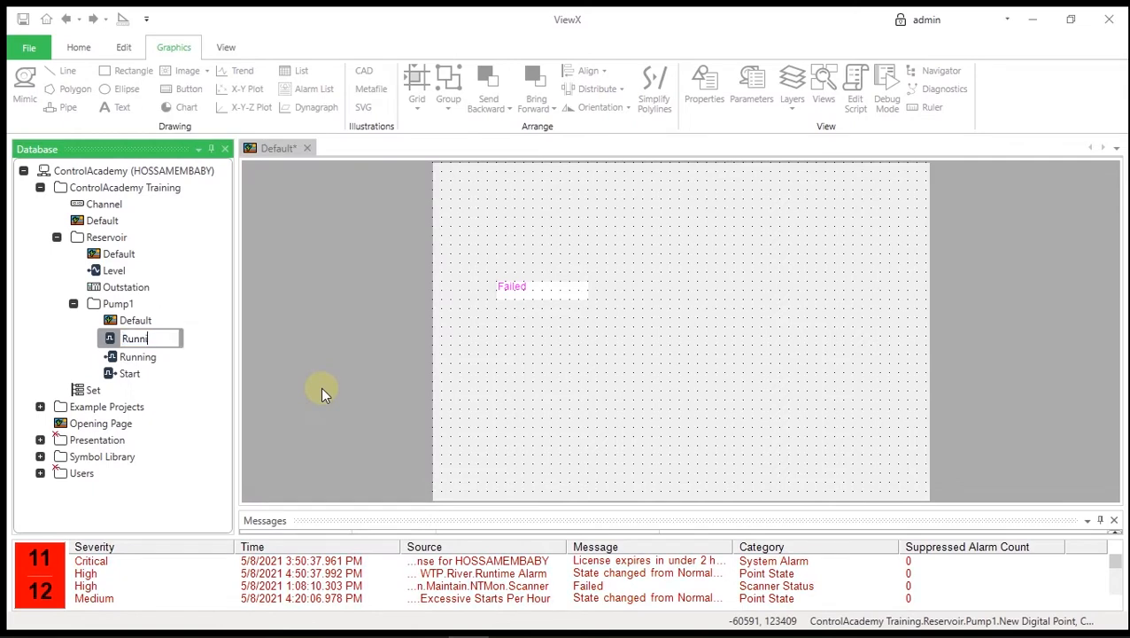
{"action": "type", "text": "ngInternal"}
{"action": "key", "text": "Return"}
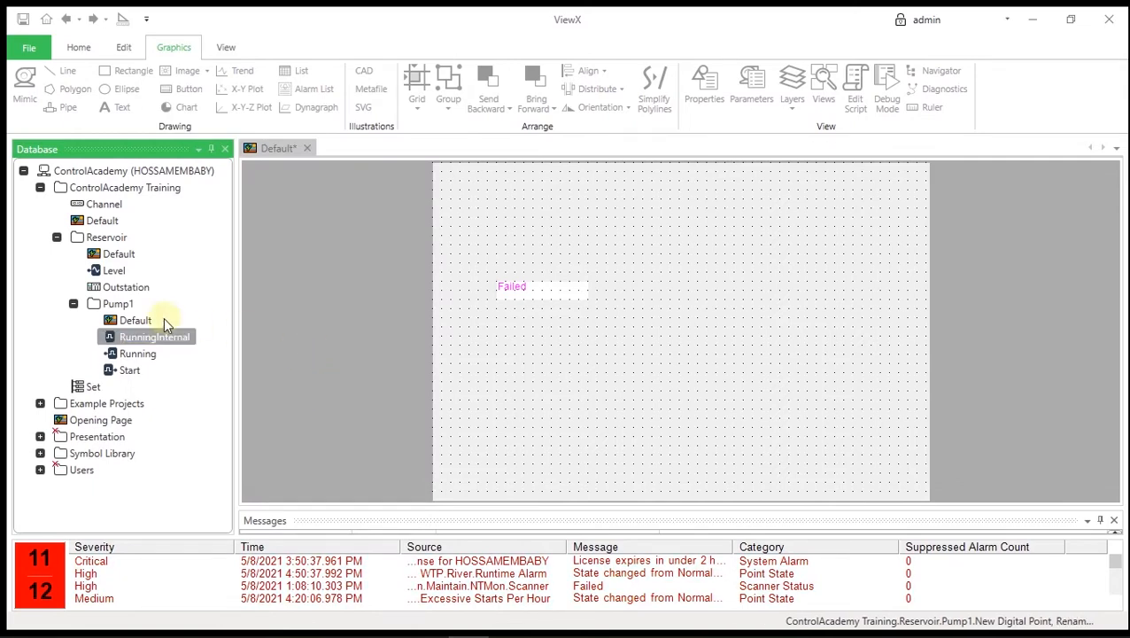
Create a second internal digital point named StartInternal in the Pump1 group.
{"action": "right_click", "coordinate": [127, 307]}
{"action": "mouse_move", "coordinate": [235, 561]}
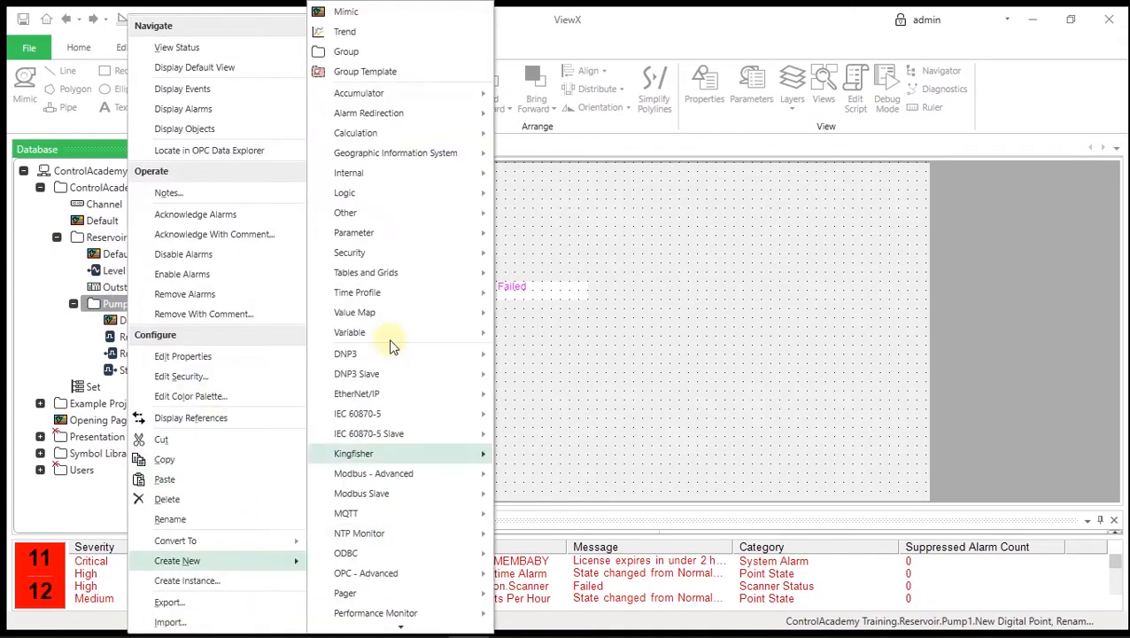
{"action": "mouse_move", "coordinate": [365, 174]}
{"action": "left_click", "coordinate": [536, 194]}
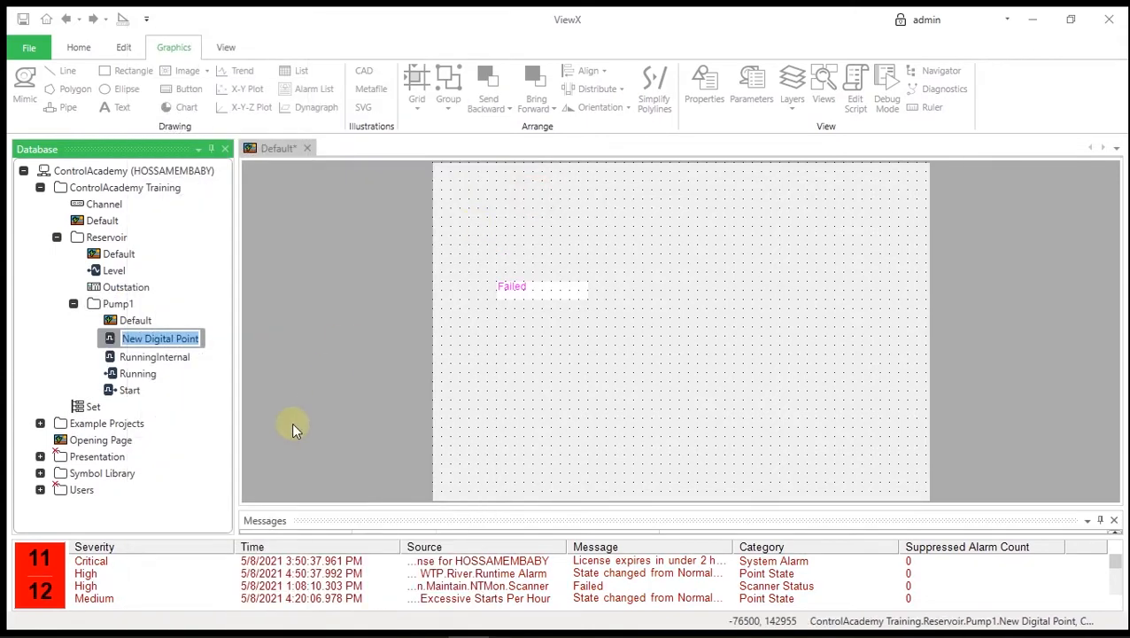
{"action": "type", "text": "StartInternal"}
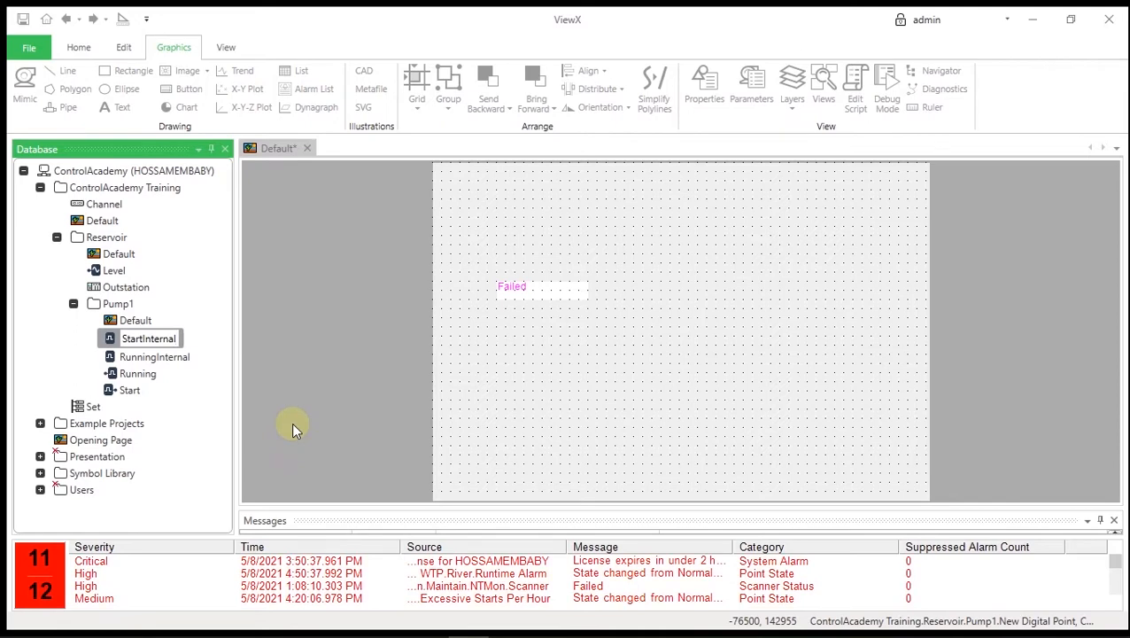
{"action": "key", "text": "Return"}
Open the StartInternal point's properties and set its current trend update rate to 1 second.
{"action": "double_click", "coordinate": [146, 337]}
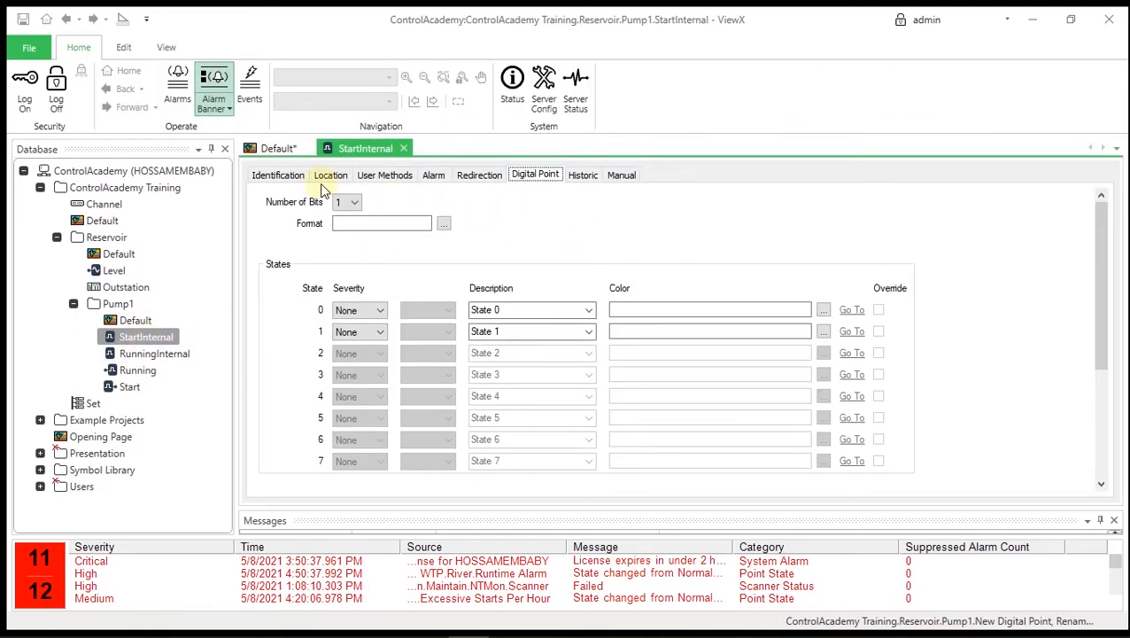
{"action": "left_click_drag", "start_coordinate": [1092, 268], "coordinate": [1090, 404]}
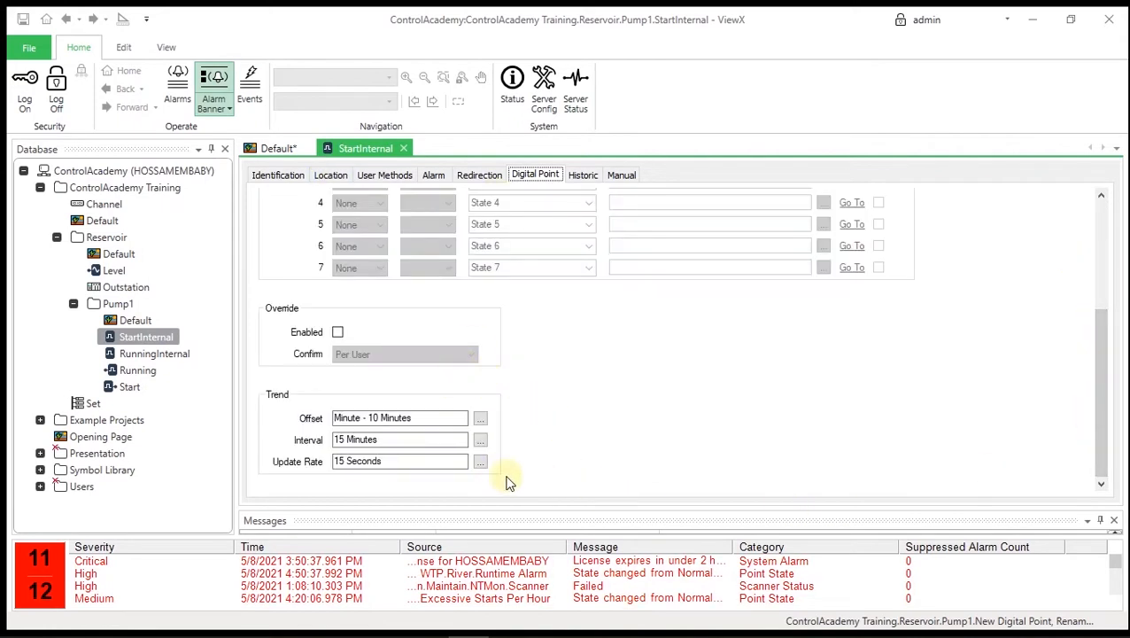
{"action": "left_click", "coordinate": [481, 460]}
{"action": "double_click", "coordinate": [577, 359]}
{"action": "type", "text": "1"}
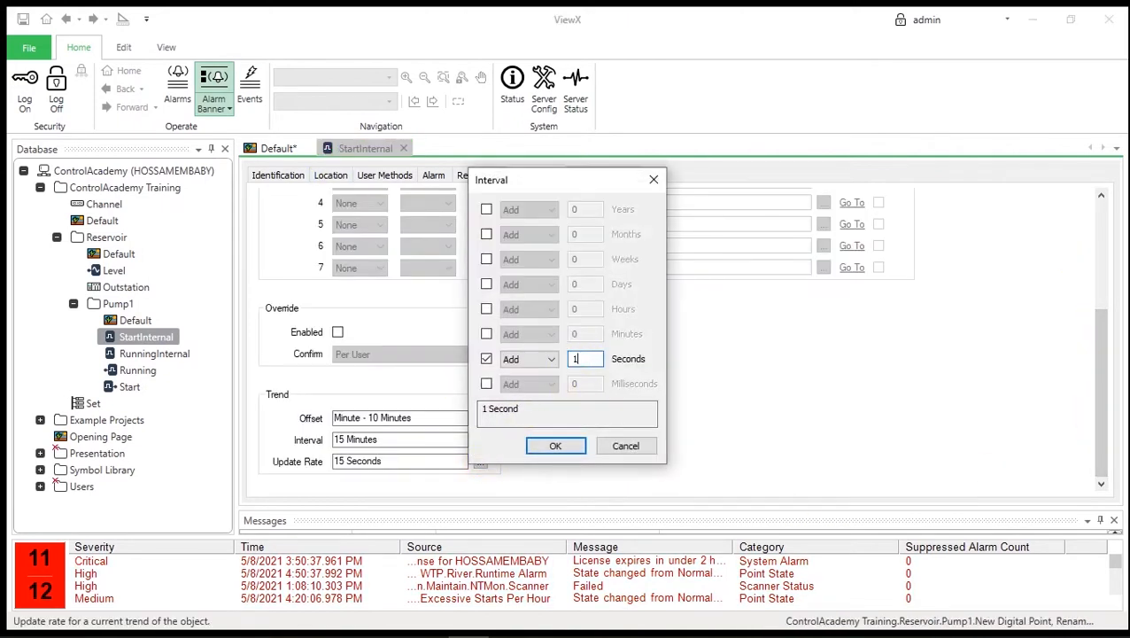
{"action": "left_click", "coordinate": [555, 446]}
{"action": "left_click_drag", "start_coordinate": [1095, 400], "coordinate": [1097, 290]}
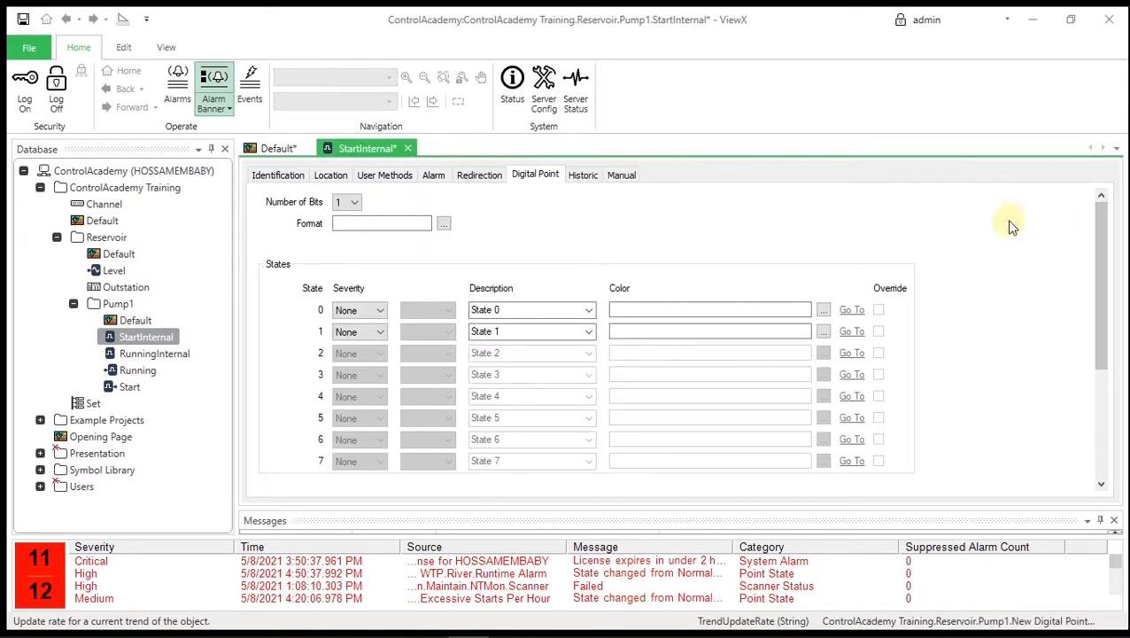
Enable historic storage with raw trend data for StartInternal, check its hand control settings, and save and close the point.
{"action": "left_click", "coordinate": [586, 176]}
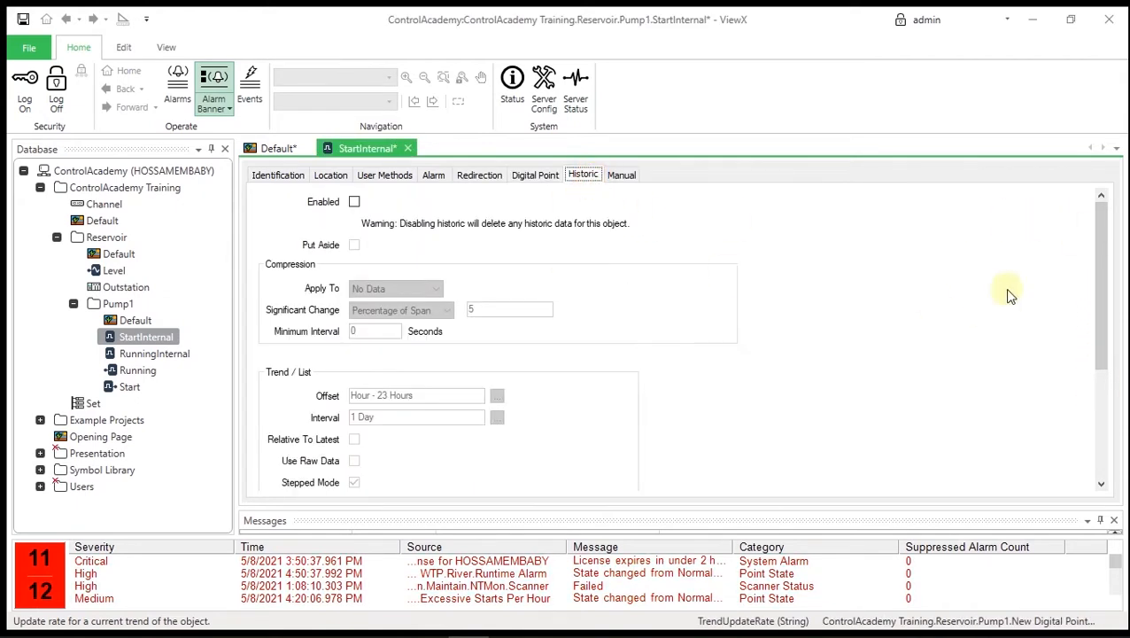
{"action": "left_click", "coordinate": [355, 202]}
{"action": "left_click", "coordinate": [354, 461]}
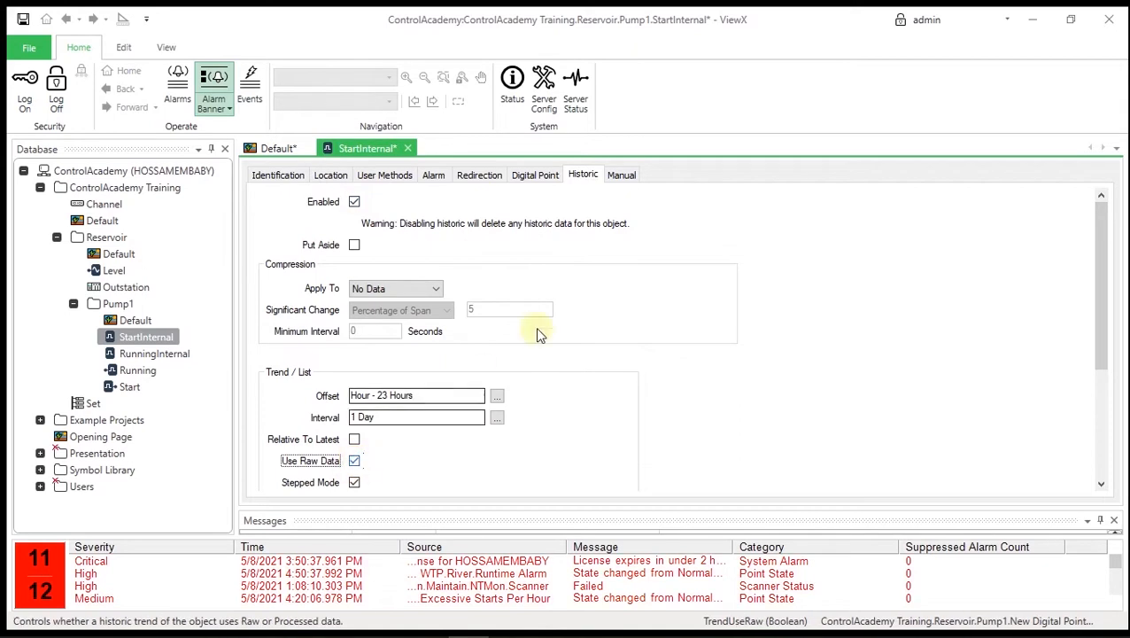
{"action": "left_click", "coordinate": [621, 175]}
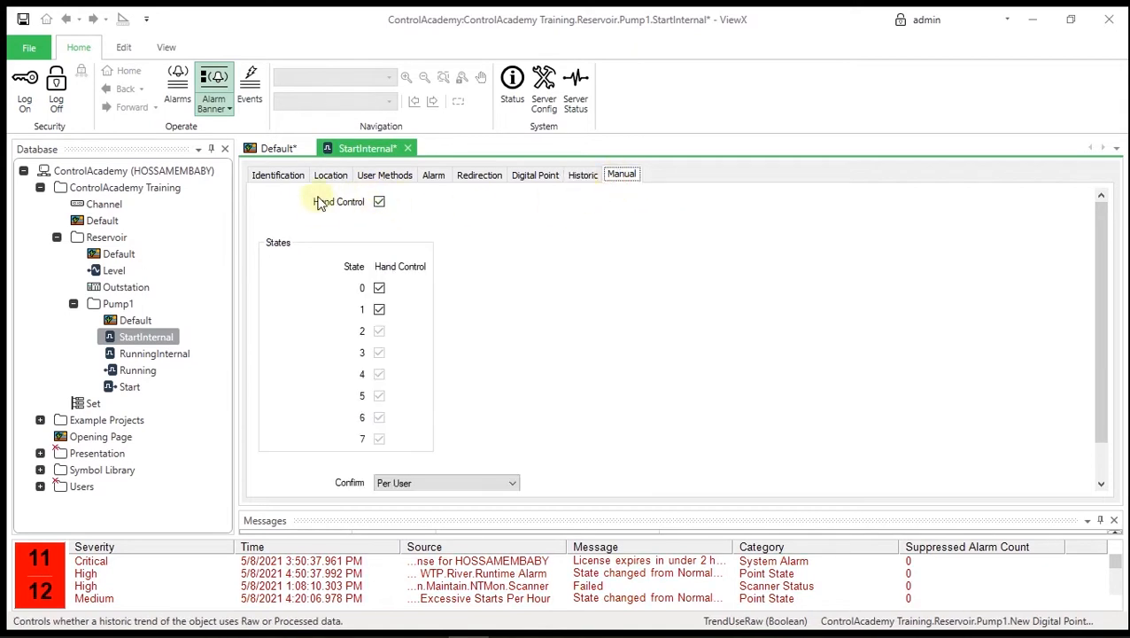
{"action": "left_click", "coordinate": [23, 18]}
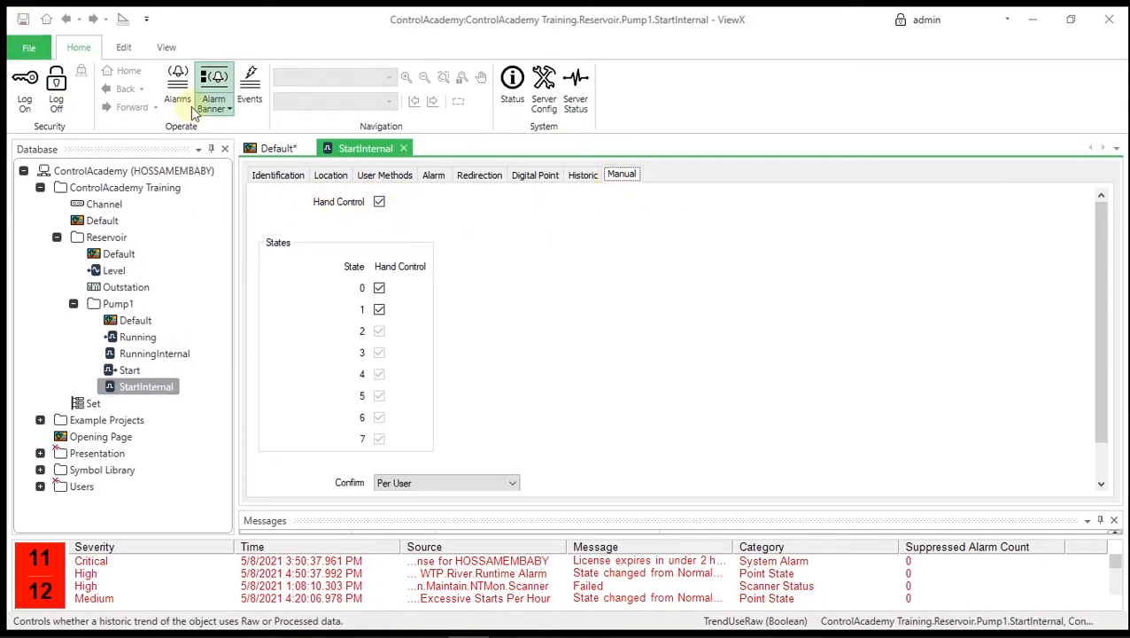
{"action": "left_click", "coordinate": [408, 148]}
Open the RunningInternal point's properties and set its current trend update rate to 1 second.
{"action": "right_click", "coordinate": [176, 354]}
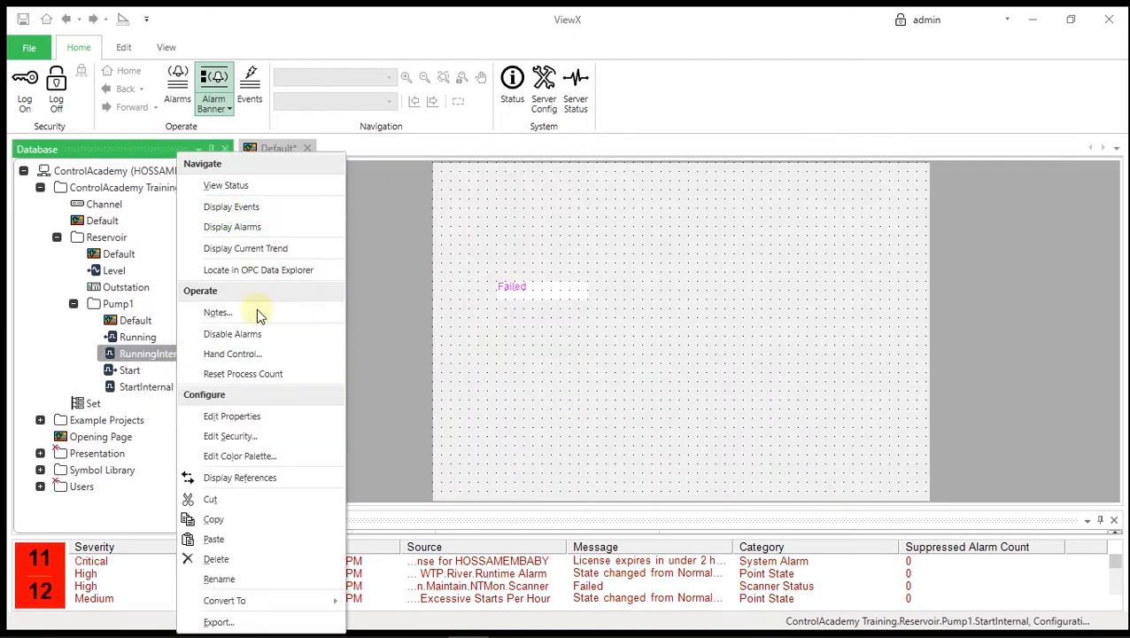
{"action": "left_click", "coordinate": [292, 415]}
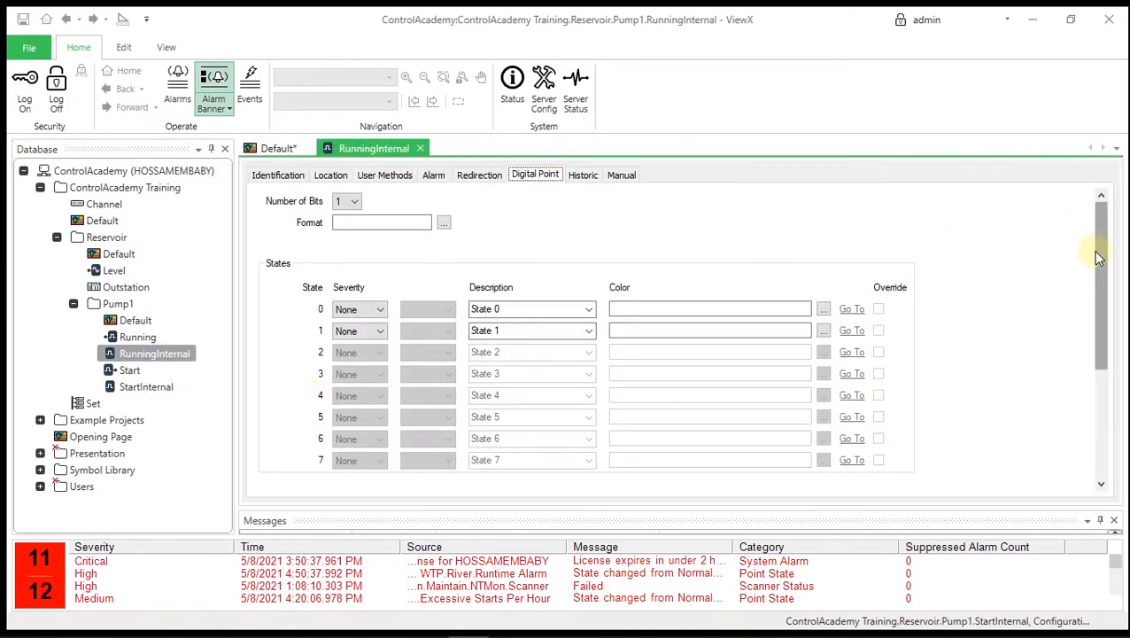
{"action": "left_click_drag", "start_coordinate": [1095, 252], "coordinate": [1090, 351]}
{"action": "left_click", "coordinate": [481, 486]}
{"action": "double_click", "coordinate": [586, 358]}
{"action": "type", "text": "1"}
{"action": "left_click", "coordinate": [555, 446]}
{"action": "left_click_drag", "start_coordinate": [1101, 407], "coordinate": [1089, 257]}
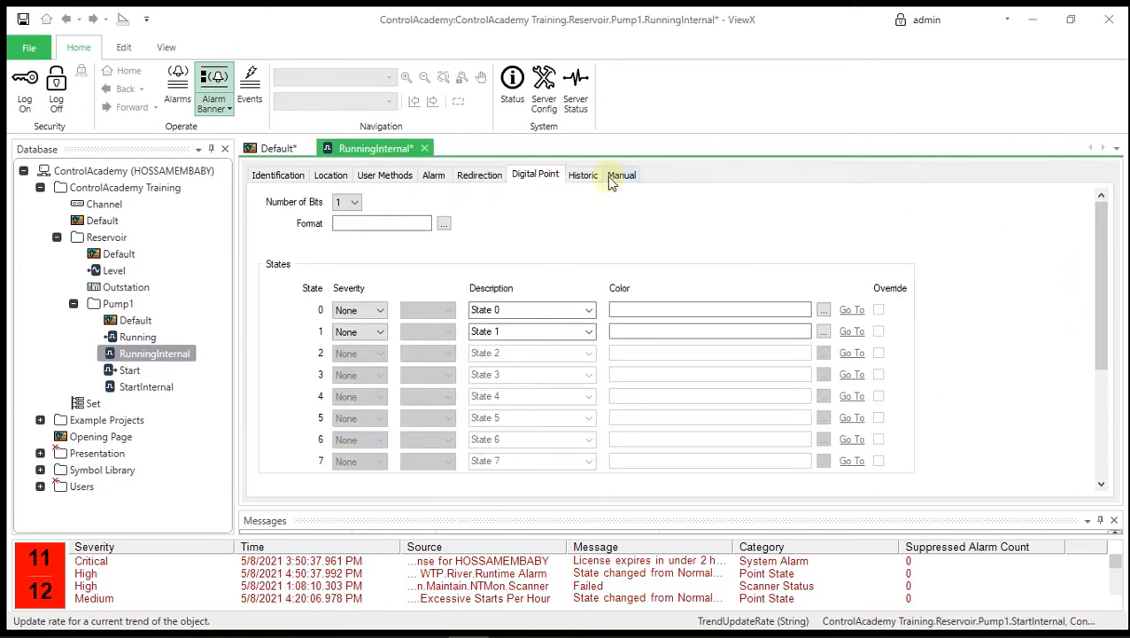
Enable historic storage with raw trend data for RunningInternal, check its hand control settings, and save and close the point.
{"action": "left_click", "coordinate": [583, 174]}
{"action": "left_click", "coordinate": [354, 202]}
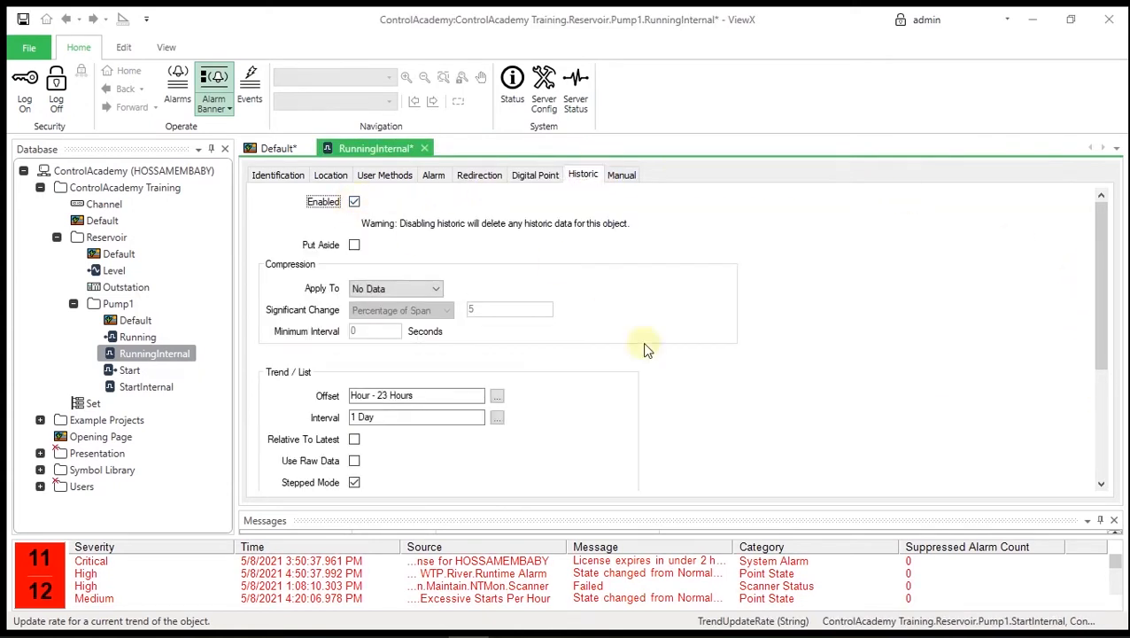
{"action": "left_click", "coordinate": [356, 461]}
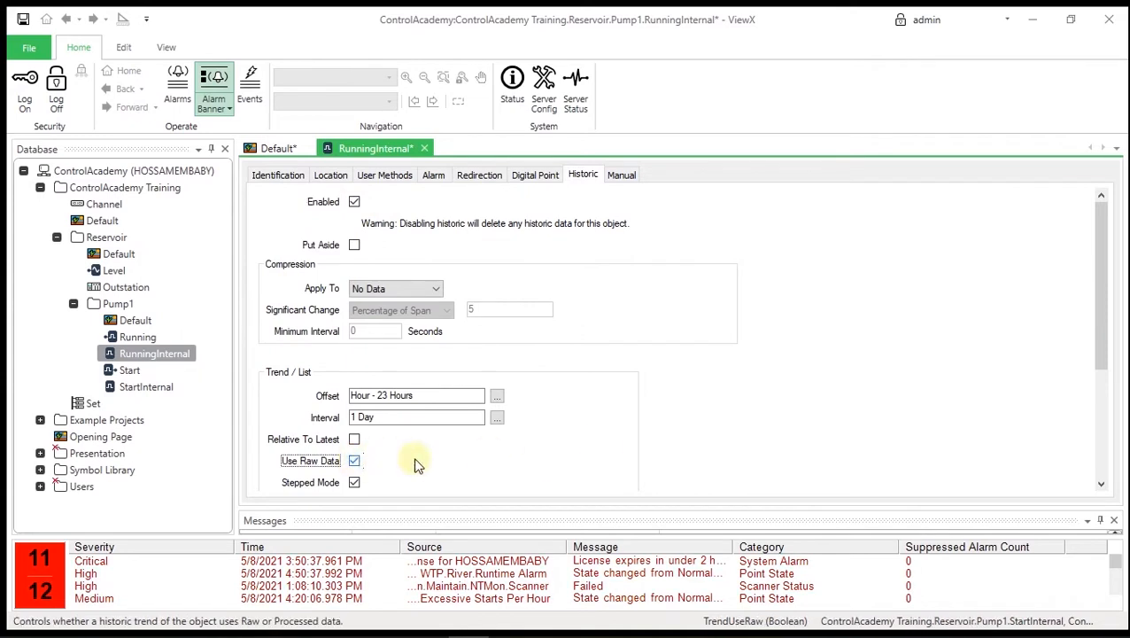
{"action": "left_click", "coordinate": [626, 176]}
{"action": "left_click", "coordinate": [23, 18]}
{"action": "left_click", "coordinate": [420, 149]}
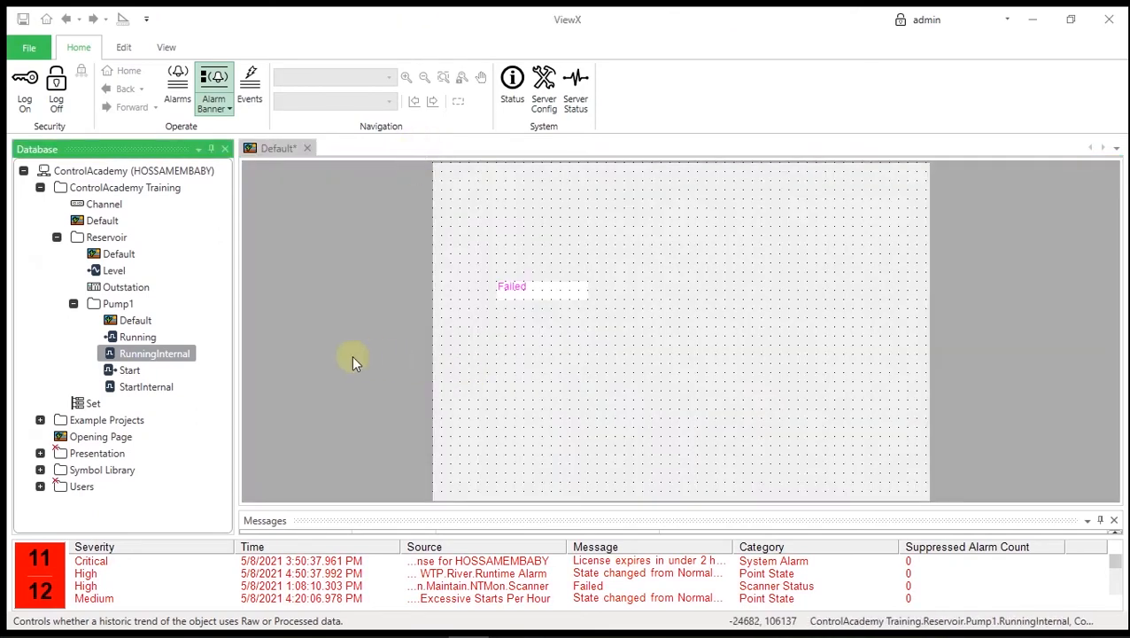
Add State texts for RunningInternal and StartInternal to the right half of the mimic, aligning StartInternal's directly below RunningInternal's.
{"action": "left_click_drag", "start_coordinate": [176, 353], "coordinate": [753, 289]}
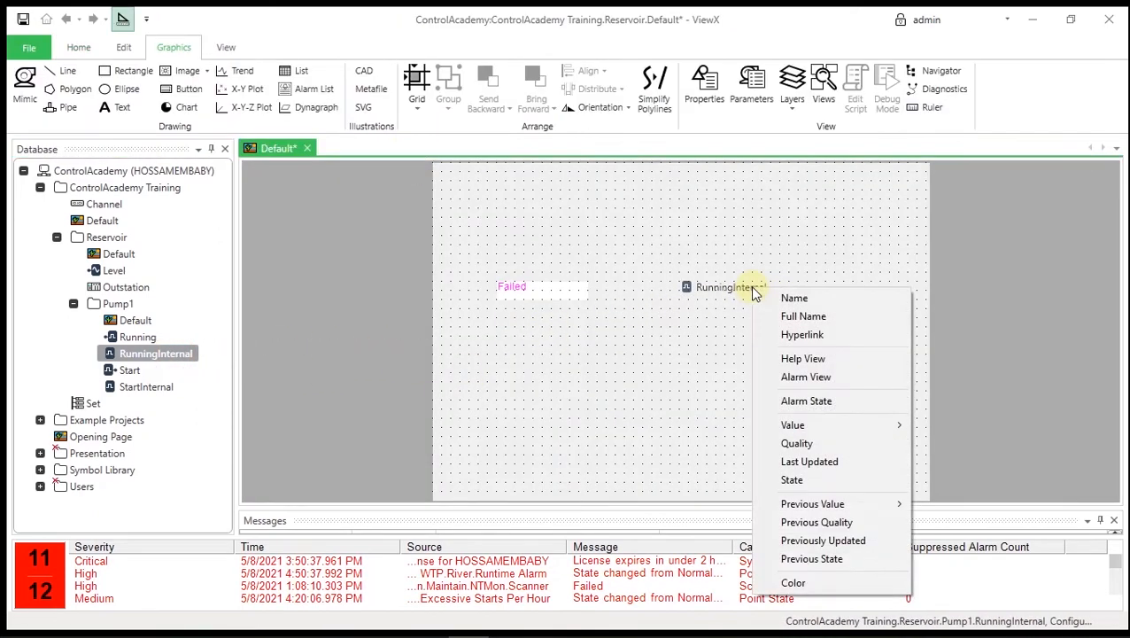
{"action": "left_click", "coordinate": [811, 479]}
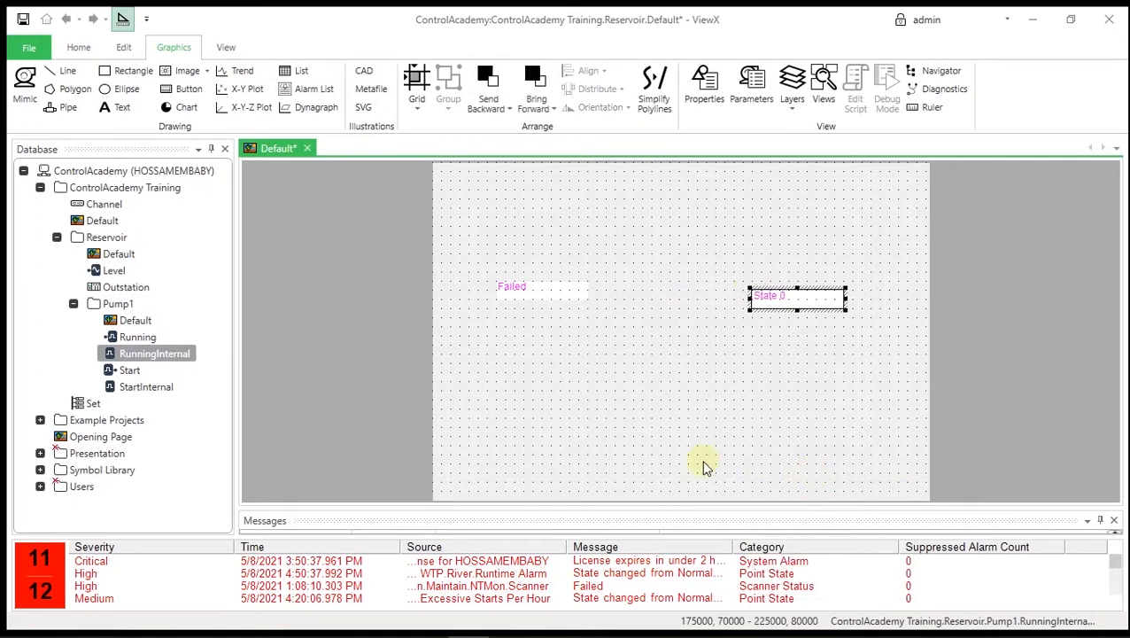
{"action": "left_click_drag", "start_coordinate": [155, 392], "coordinate": [812, 372]}
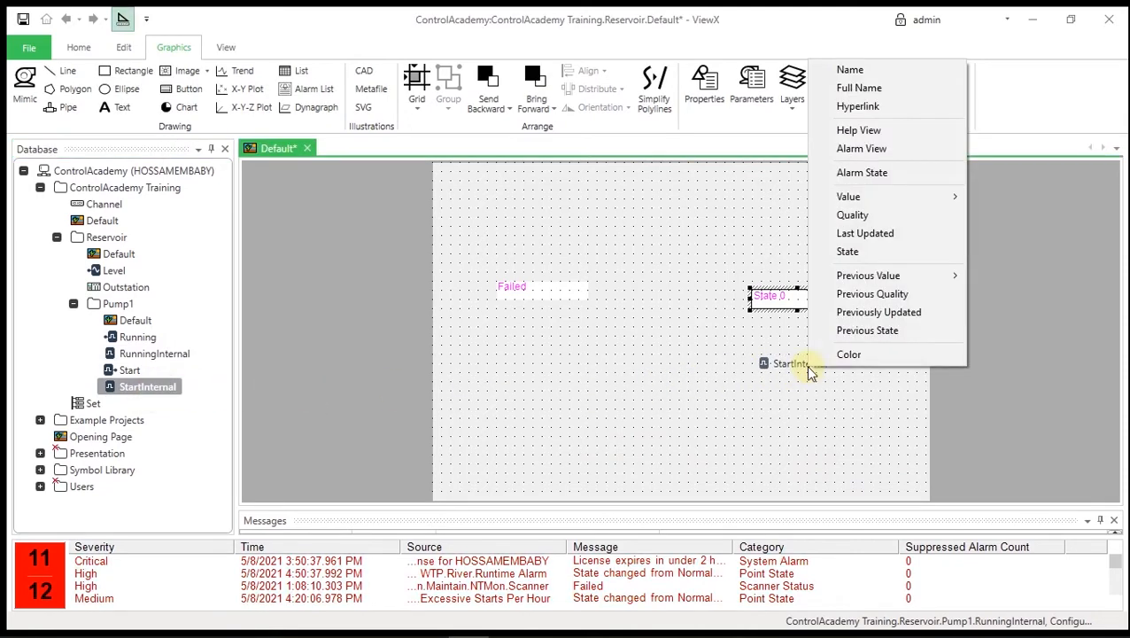
{"action": "left_click", "coordinate": [871, 253]}
{"action": "left_click_drag", "start_coordinate": [850, 368], "coordinate": [789, 357]}
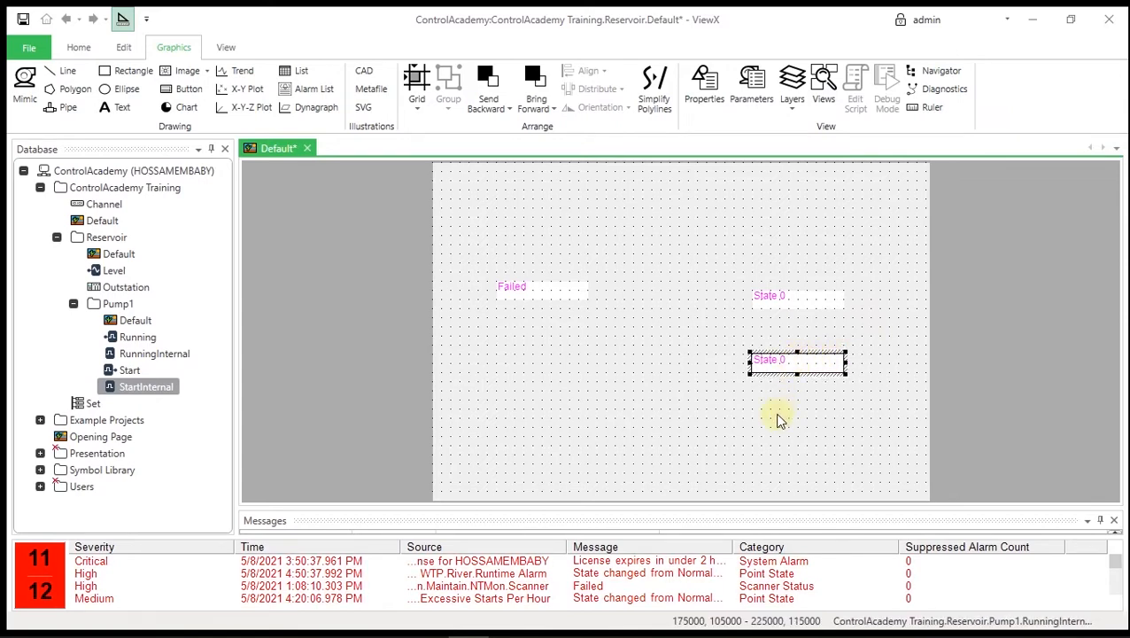
{"action": "mouse_move", "coordinate": [560, 7]}
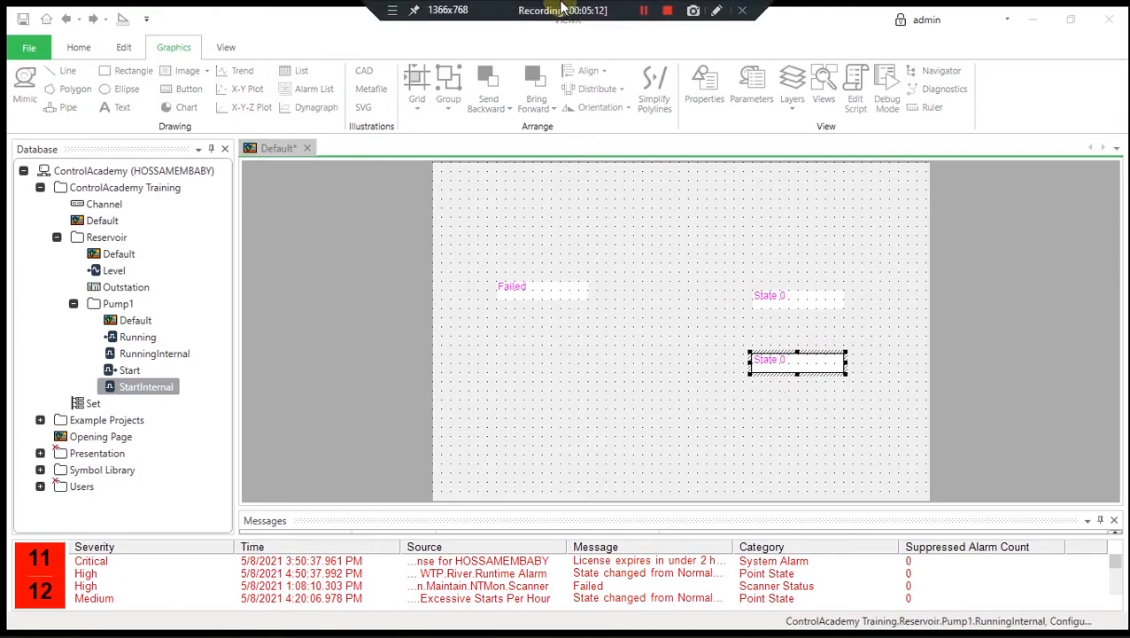
{"action": "left_click", "coordinate": [644, 14]}
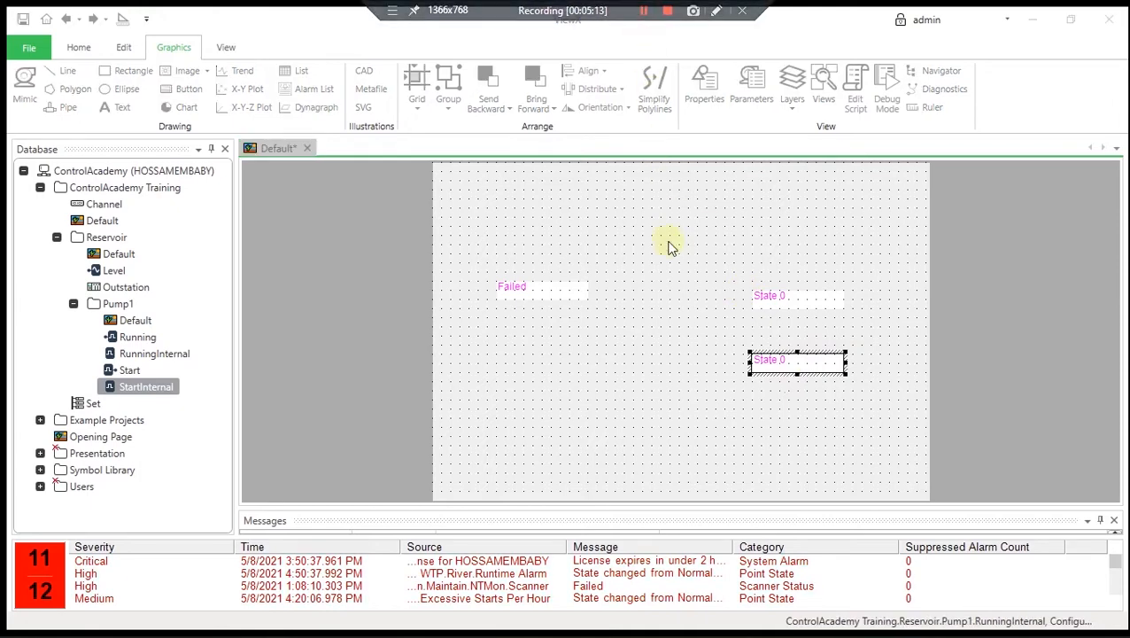
Add name labels for RunningInternal and StartInternal to the mimic, aligning each to the left of its State text.
{"action": "left_click_drag", "start_coordinate": [176, 353], "coordinate": [727, 298]}
{"action": "left_click", "coordinate": [758, 311]}
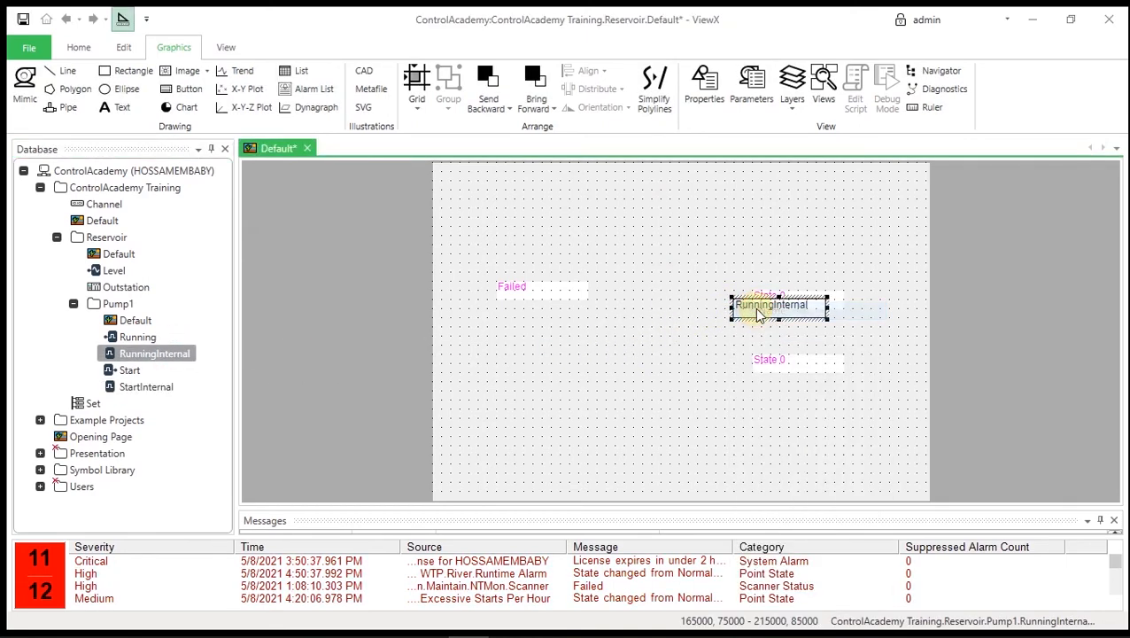
{"action": "left_click_drag", "start_coordinate": [757, 306], "coordinate": [676, 306]}
{"action": "left_click_drag", "start_coordinate": [146, 387], "coordinate": [709, 368]}
{"action": "left_click", "coordinate": [769, 84]}
{"action": "left_click_drag", "start_coordinate": [726, 371], "coordinate": [669, 357]}
{"action": "left_click", "coordinate": [711, 417]}
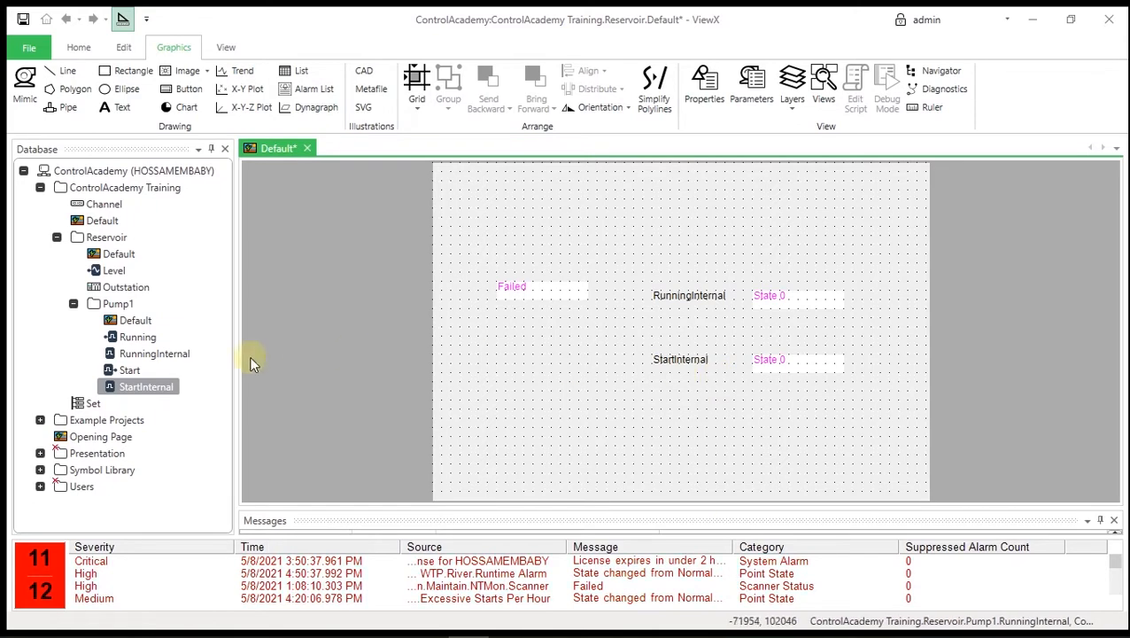
Create an internal analog point named LevelInternal in the Reservoir group.
{"action": "right_click", "coordinate": [115, 237]}
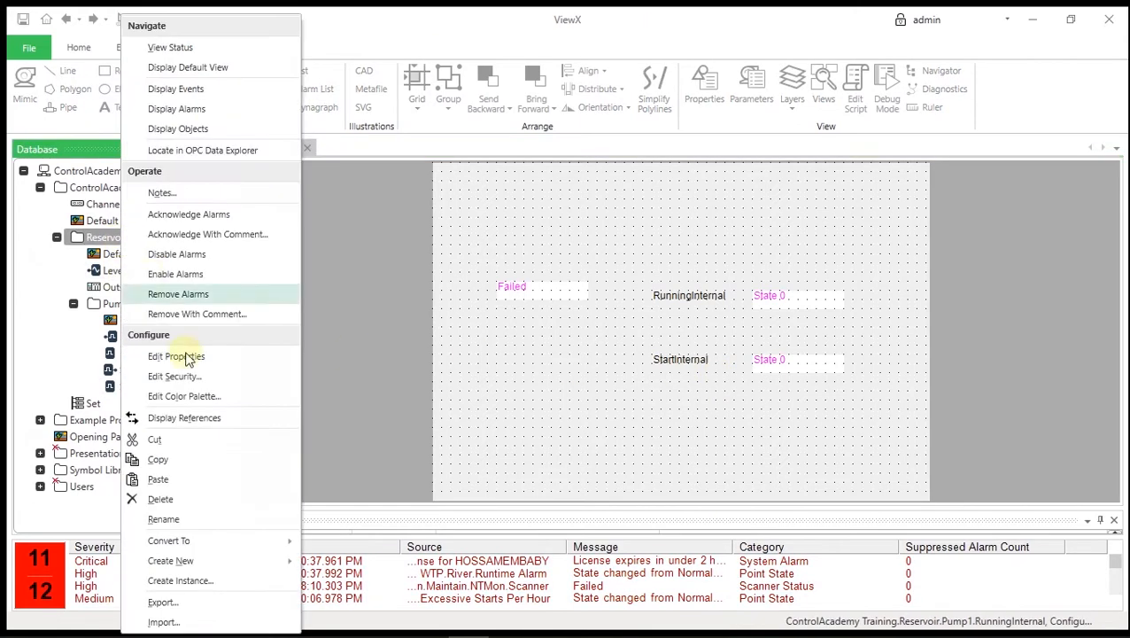
{"action": "mouse_move", "coordinate": [221, 561]}
{"action": "mouse_move", "coordinate": [420, 186]}
{"action": "left_click", "coordinate": [510, 175]}
{"action": "type", "text": "L"}
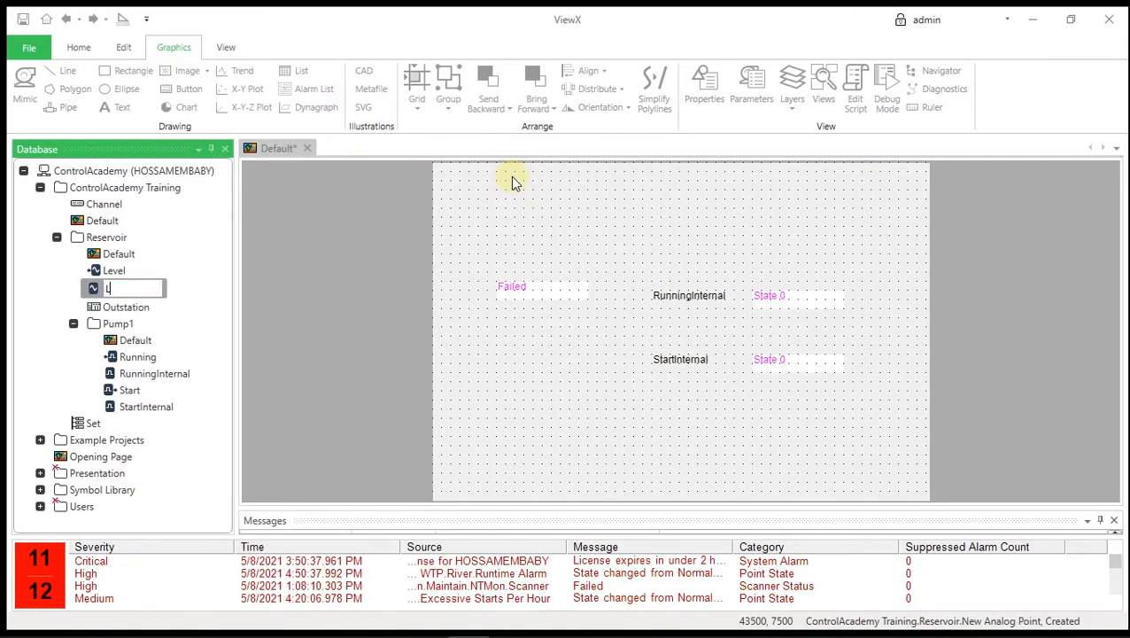
{"action": "type", "text": "evelInternal"}
{"action": "key", "text": "Return"}
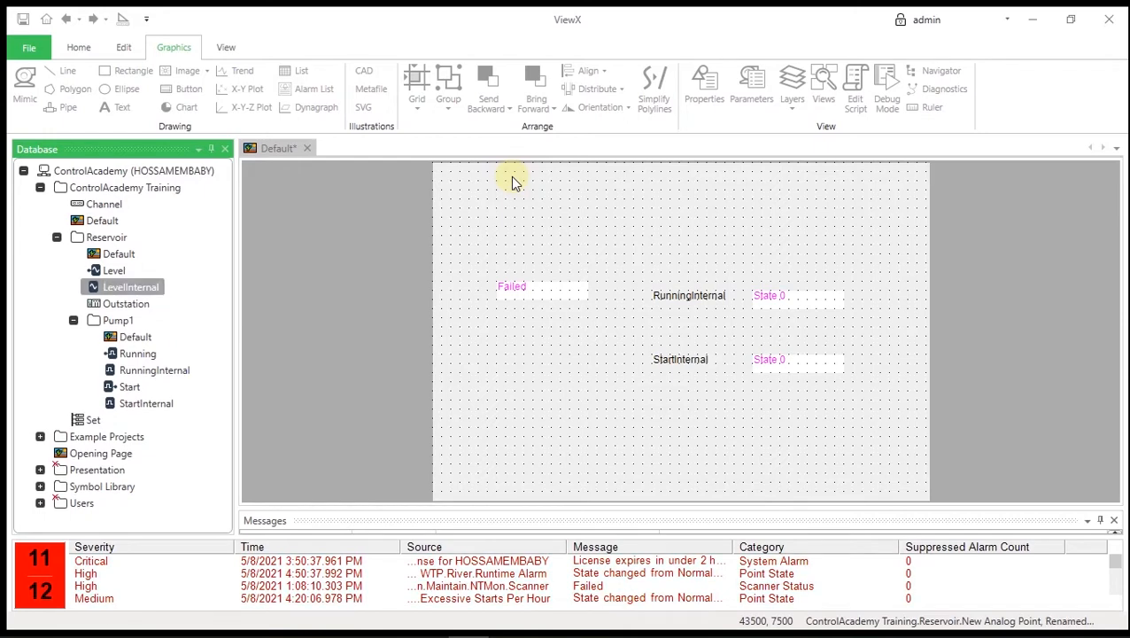
Add a name label for LevelInternal to the mimic, aligned below the StartInternal label.
{"action": "left_click_drag", "start_coordinate": [140, 294], "coordinate": [701, 404]}
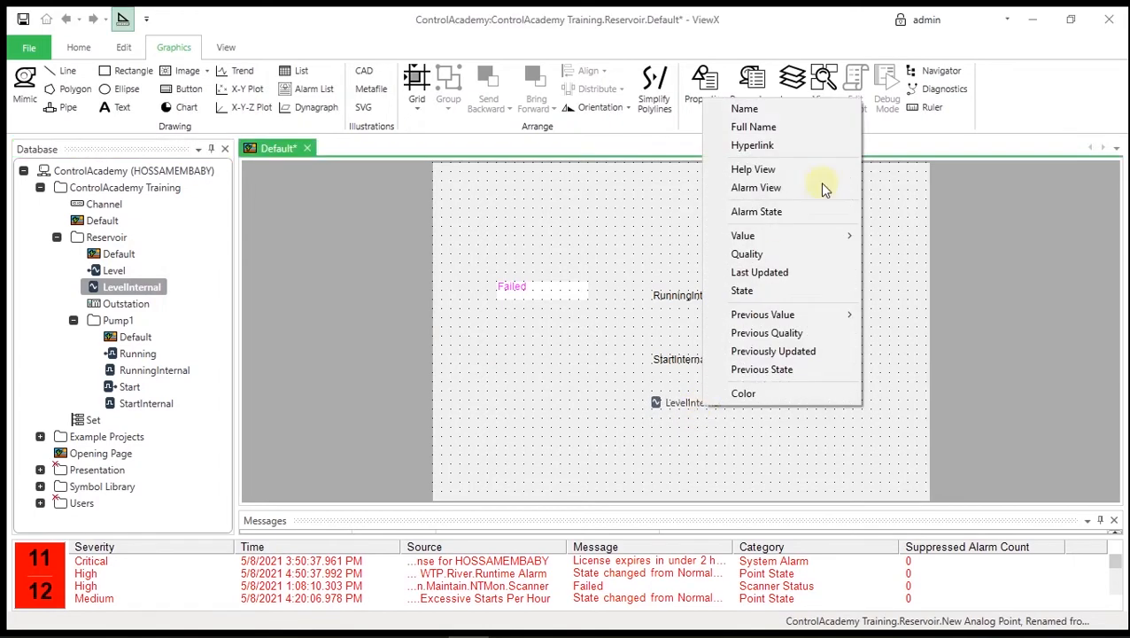
{"action": "left_click", "coordinate": [803, 108]}
{"action": "left_click_drag", "start_coordinate": [718, 413], "coordinate": [682, 403]}
Add LevelInternal's formatted value to the mimic beside its label, aligned below the State texts.
{"action": "left_click_drag", "start_coordinate": [162, 292], "coordinate": [812, 404]}
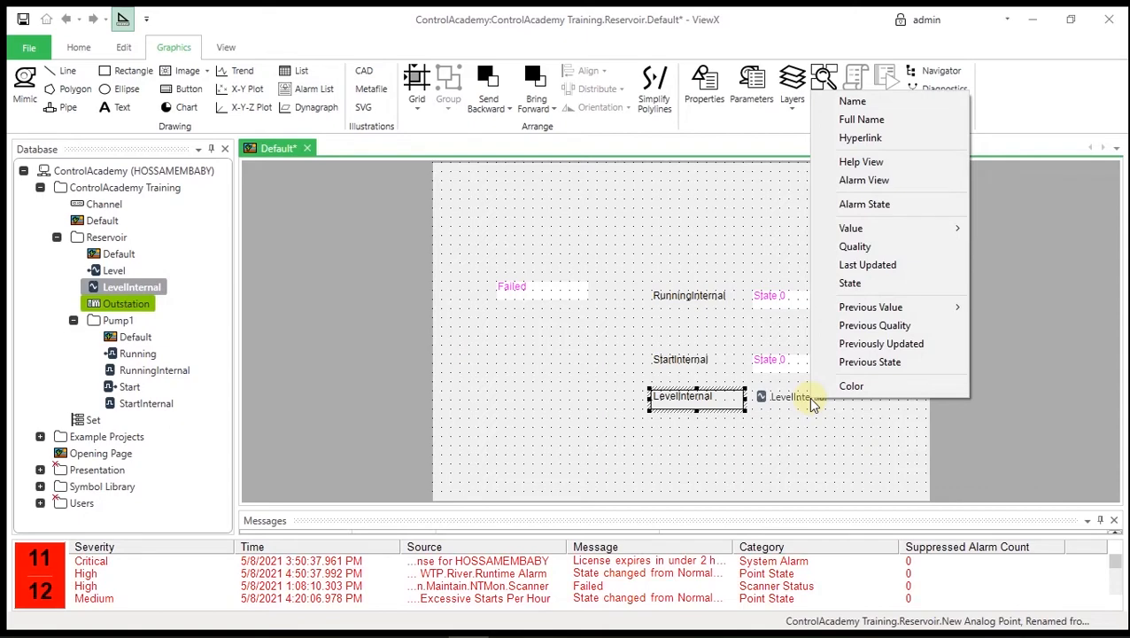
{"action": "mouse_move", "coordinate": [877, 234]}
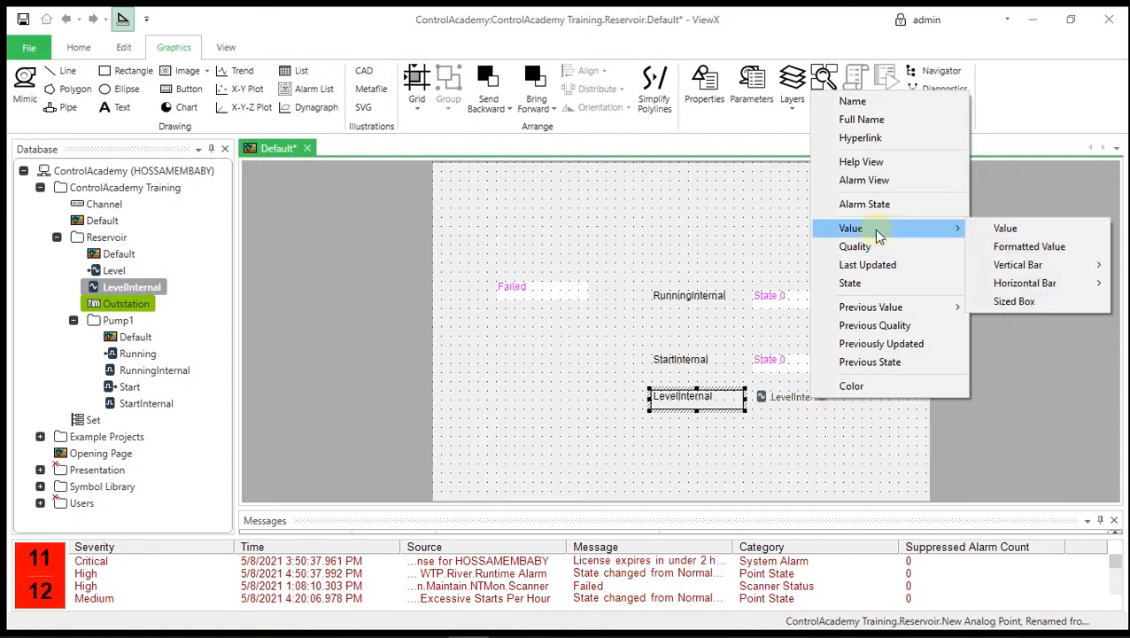
{"action": "left_click", "coordinate": [1010, 246]}
{"action": "left_click_drag", "start_coordinate": [833, 411], "coordinate": [777, 402]}
{"action": "left_click", "coordinate": [722, 460]}
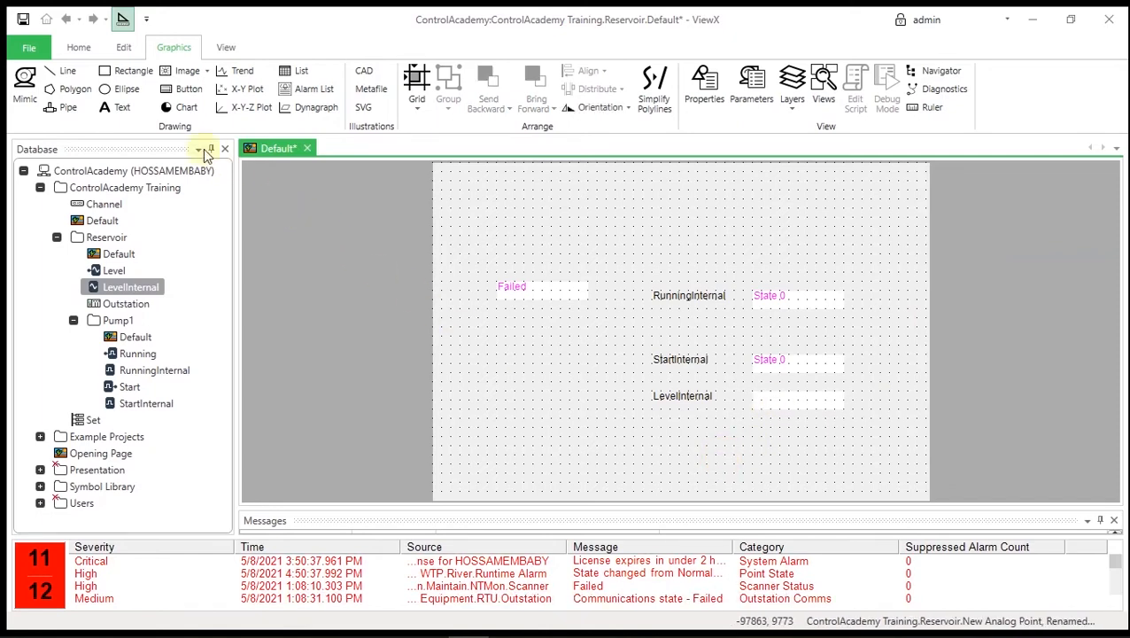
Draw a wide text box near the mimic's upper edge and enter "Control Academy Training" as its text.
{"action": "left_click", "coordinate": [120, 112]}
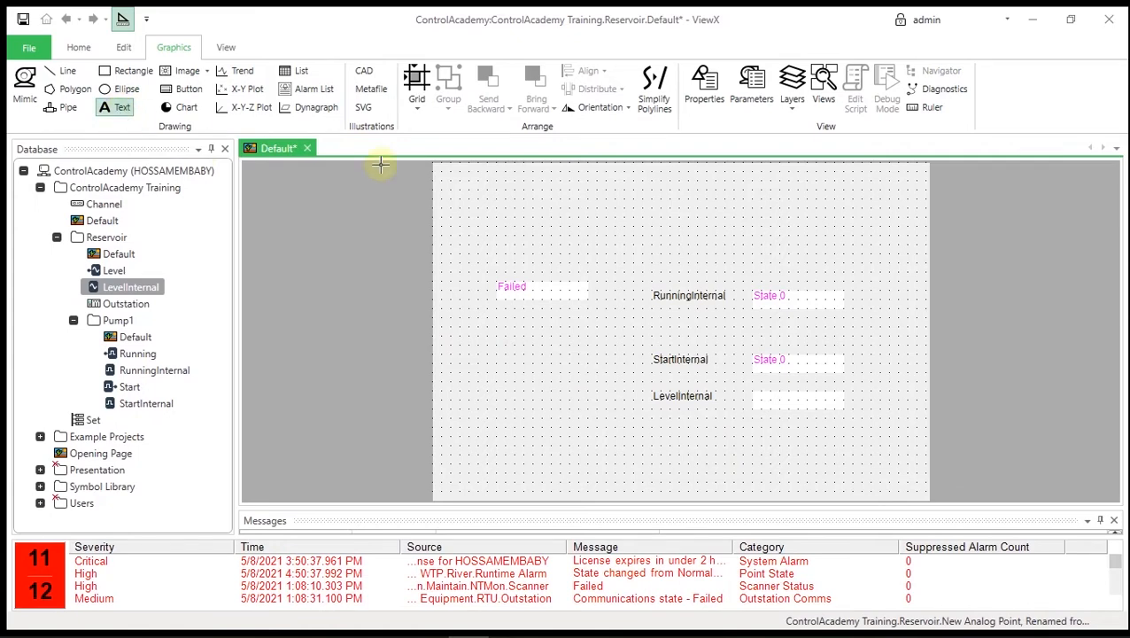
{"action": "left_click_drag", "start_coordinate": [542, 181], "coordinate": [808, 225]}
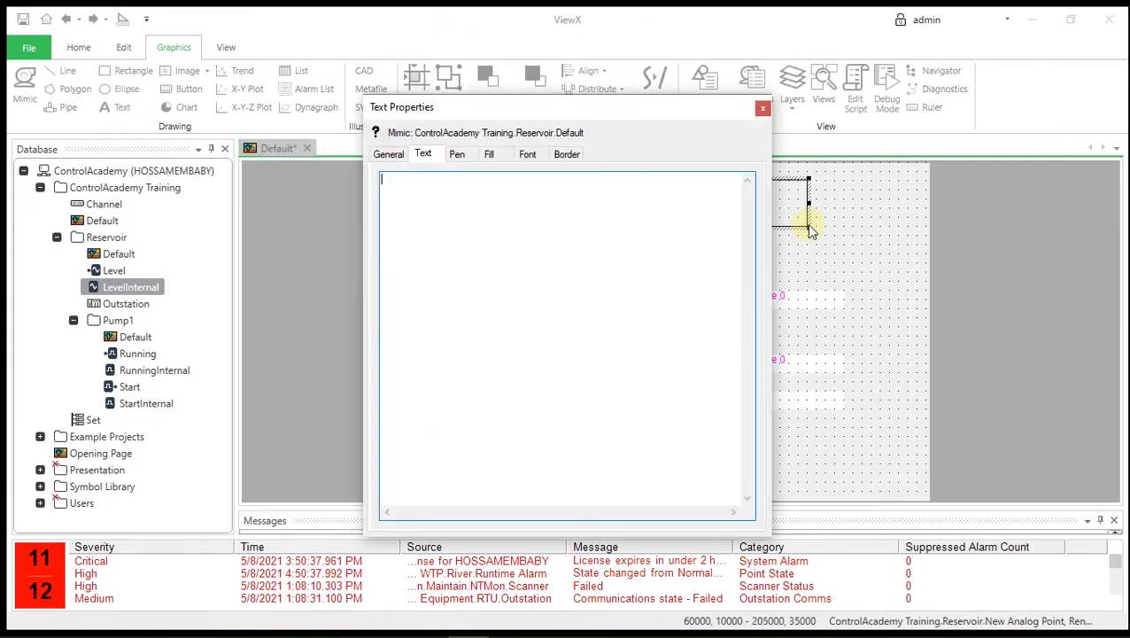
{"action": "type", "text": "Text"}
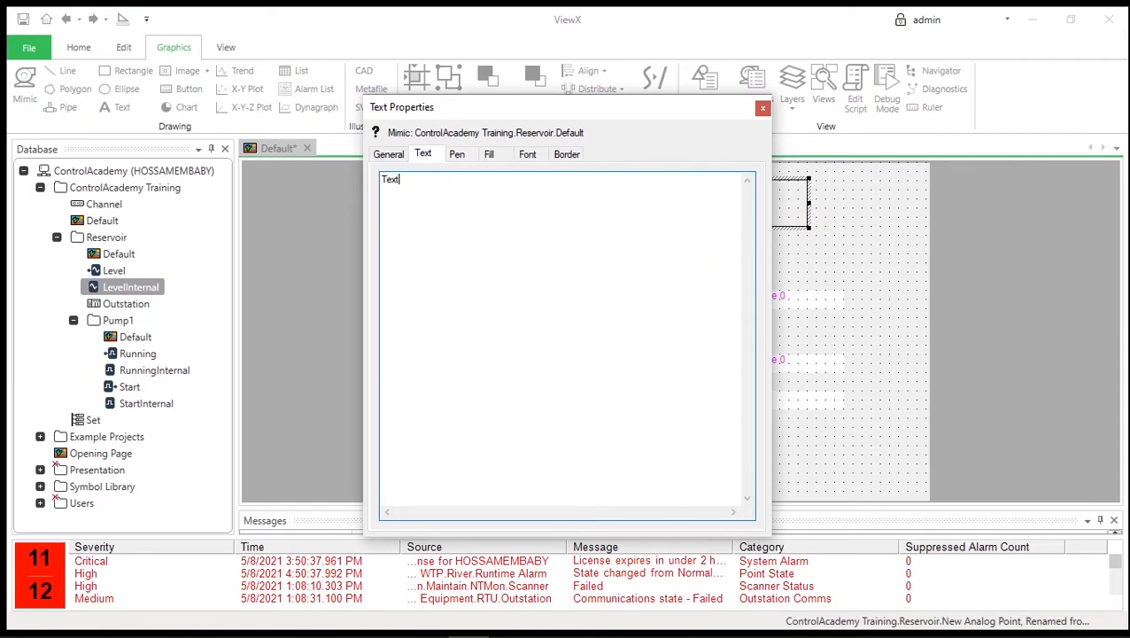
{"action": "type", "text": " bar "}
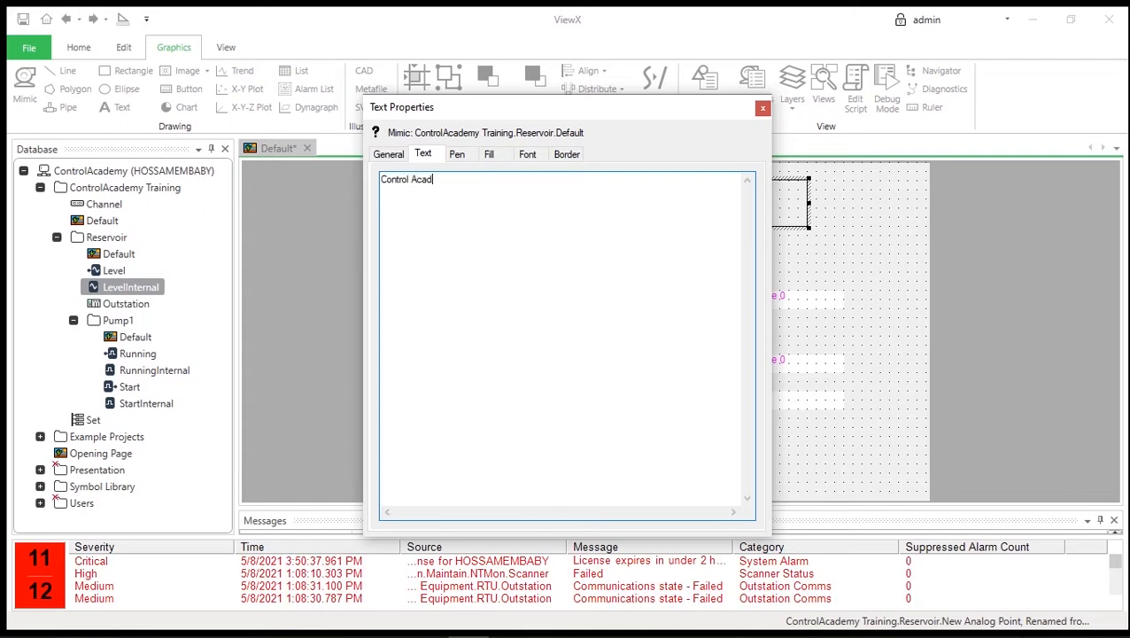
{"action": "type", "text": "g"}
Set the title text's solid pen colour to turquoise.
{"action": "left_click", "coordinate": [470, 157]}
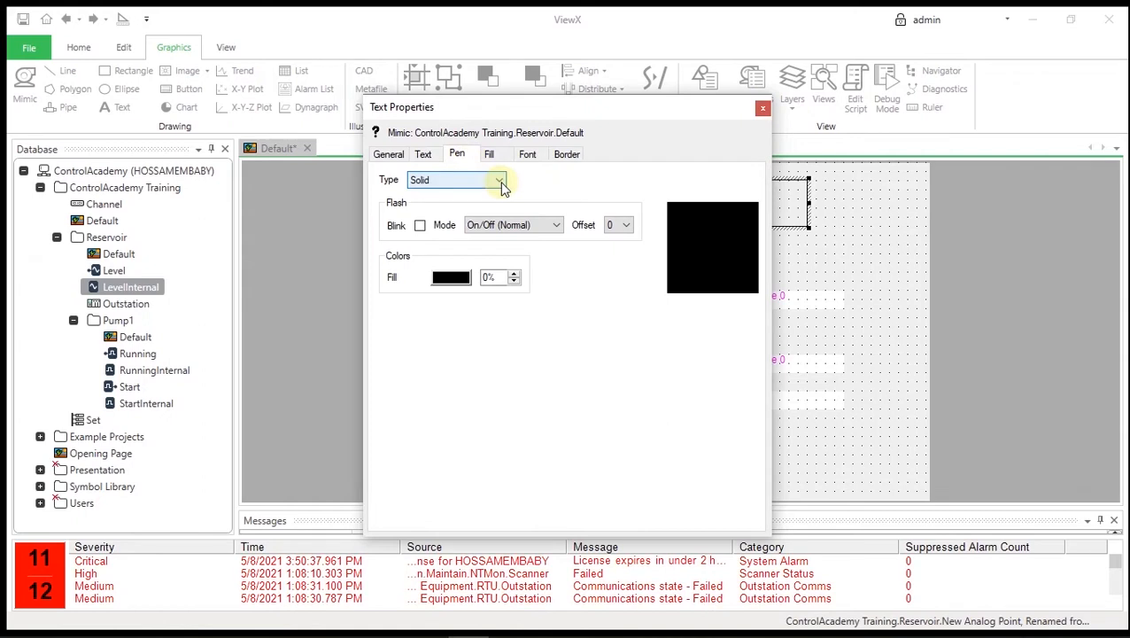
{"action": "left_click", "coordinate": [461, 278]}
{"action": "left_click", "coordinate": [561, 321]}
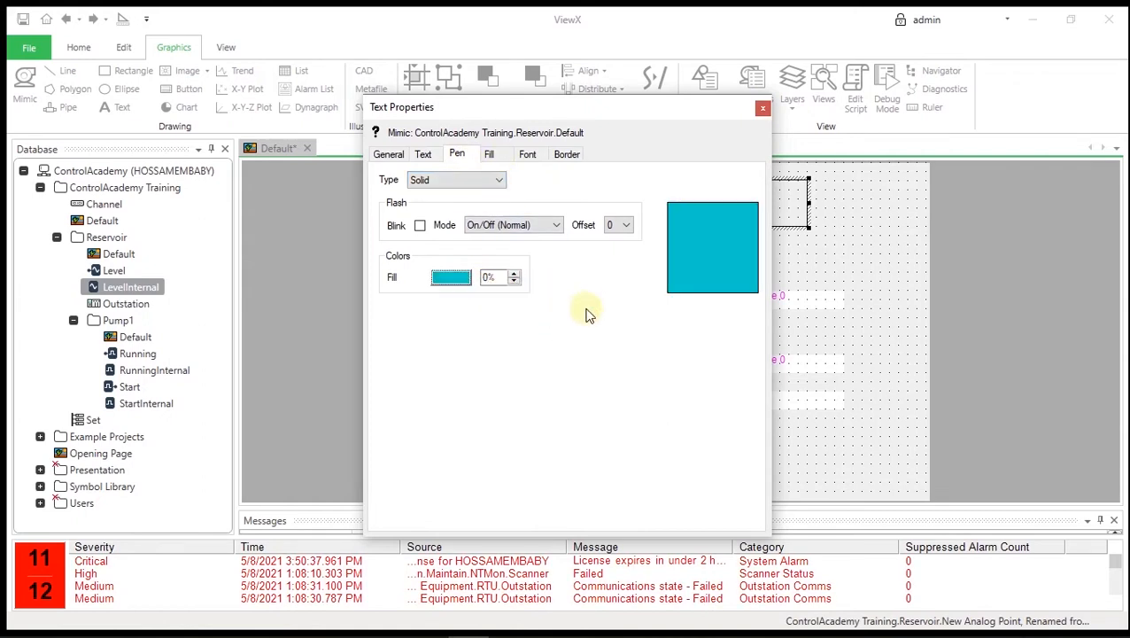
Give the title box a radial gradient fill with a white bounds colour, and open its font settings.
{"action": "left_click", "coordinate": [500, 157]}
{"action": "left_click", "coordinate": [485, 180]}
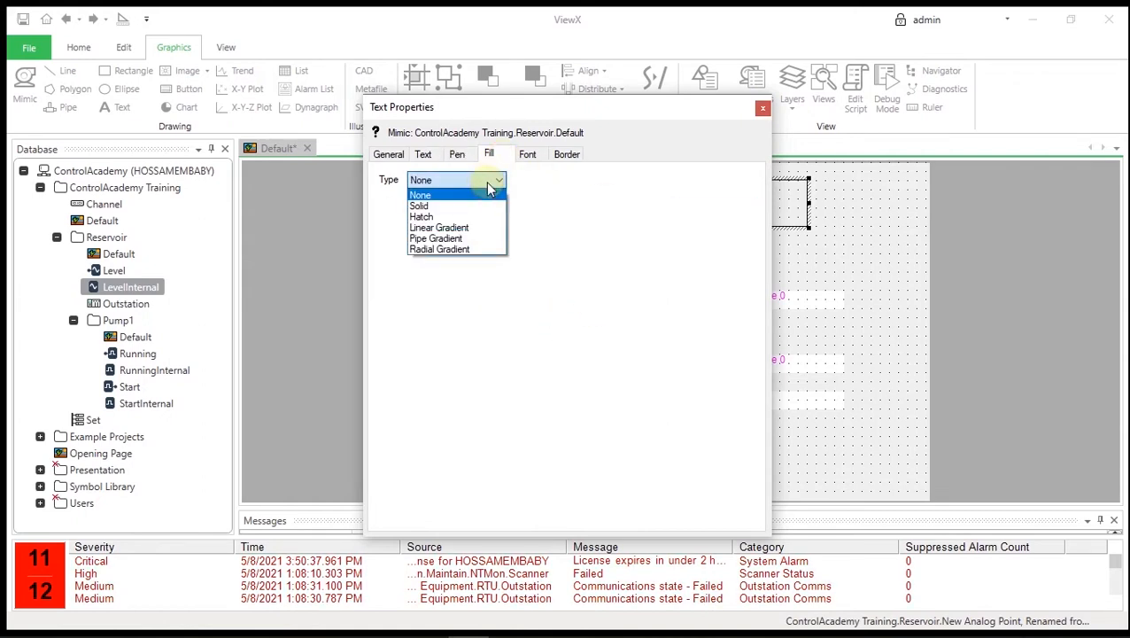
{"action": "left_click", "coordinate": [480, 247]}
{"action": "left_click", "coordinate": [451, 302]}
{"action": "left_click", "coordinate": [459, 318]}
{"action": "left_click_drag", "start_coordinate": [646, 104], "coordinate": [345, 107]}
{"action": "left_click", "coordinate": [228, 157]}
{"action": "left_click", "coordinate": [202, 210]}
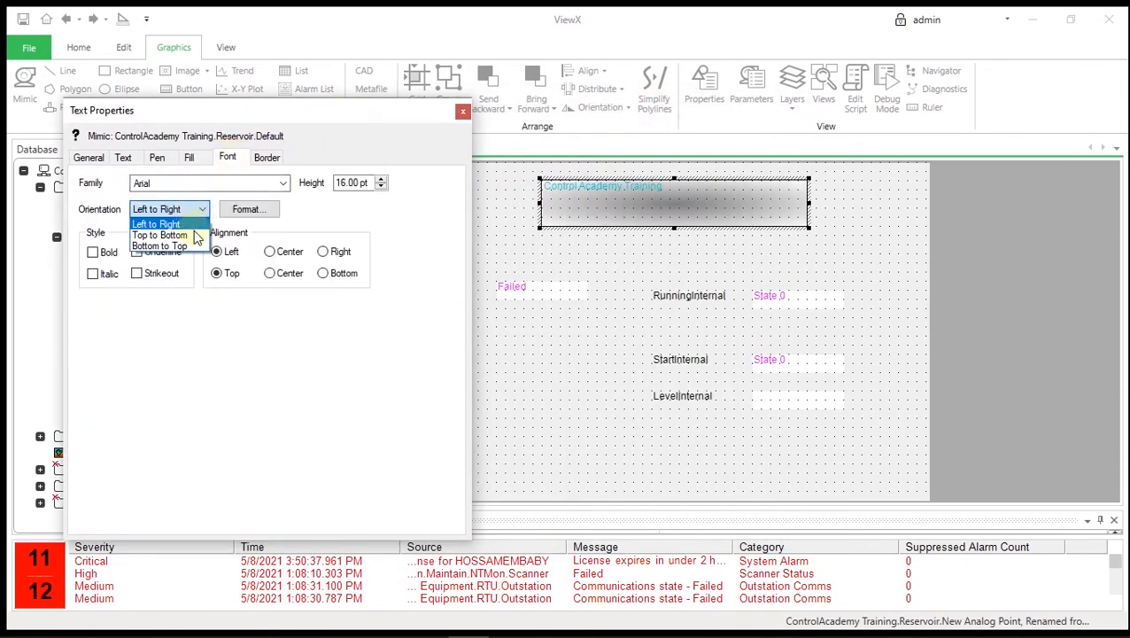
{"action": "left_click", "coordinate": [195, 235]}
{"action": "left_click", "coordinate": [194, 210]}
{"action": "left_click", "coordinate": [182, 246]}
{"action": "left_click", "coordinate": [176, 209]}
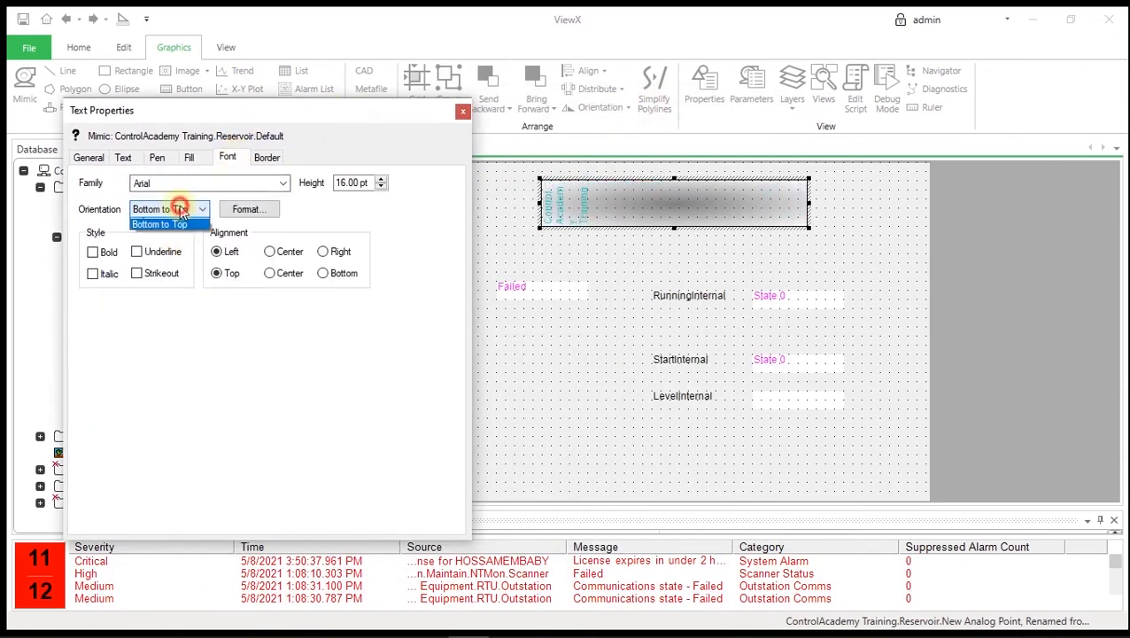
{"action": "left_click", "coordinate": [180, 224]}
Centre the title horizontally and vertically, set its font to bold Arial Black at 17.25 pt, and close its properties.
{"action": "left_click", "coordinate": [270, 251]}
{"action": "left_click", "coordinate": [270, 273]}
{"action": "left_click", "coordinate": [282, 184]}
{"action": "left_click", "coordinate": [189, 71]}
{"action": "left_click", "coordinate": [92, 252]}
{"action": "left_click", "coordinate": [380, 180]}
{"action": "left_click", "coordinate": [381, 180]}
{"action": "left_click", "coordinate": [380, 180]}
{"action": "left_click", "coordinate": [380, 180]}
{"action": "left_click", "coordinate": [380, 180]}
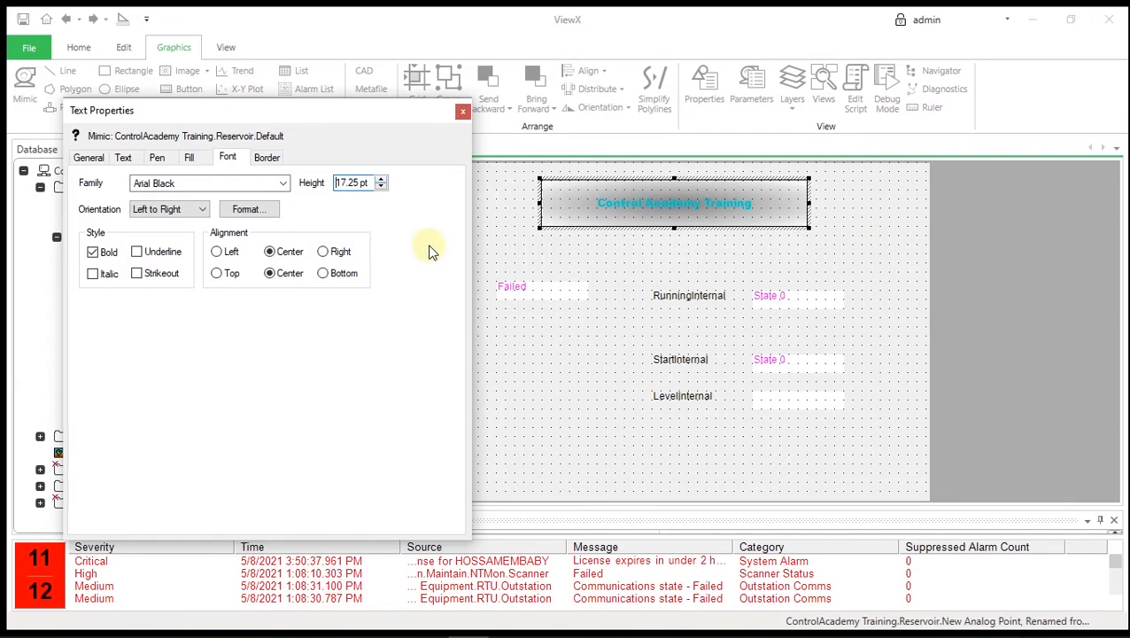
{"action": "left_click", "coordinate": [463, 110]}
{"action": "left_click", "coordinate": [857, 270]}
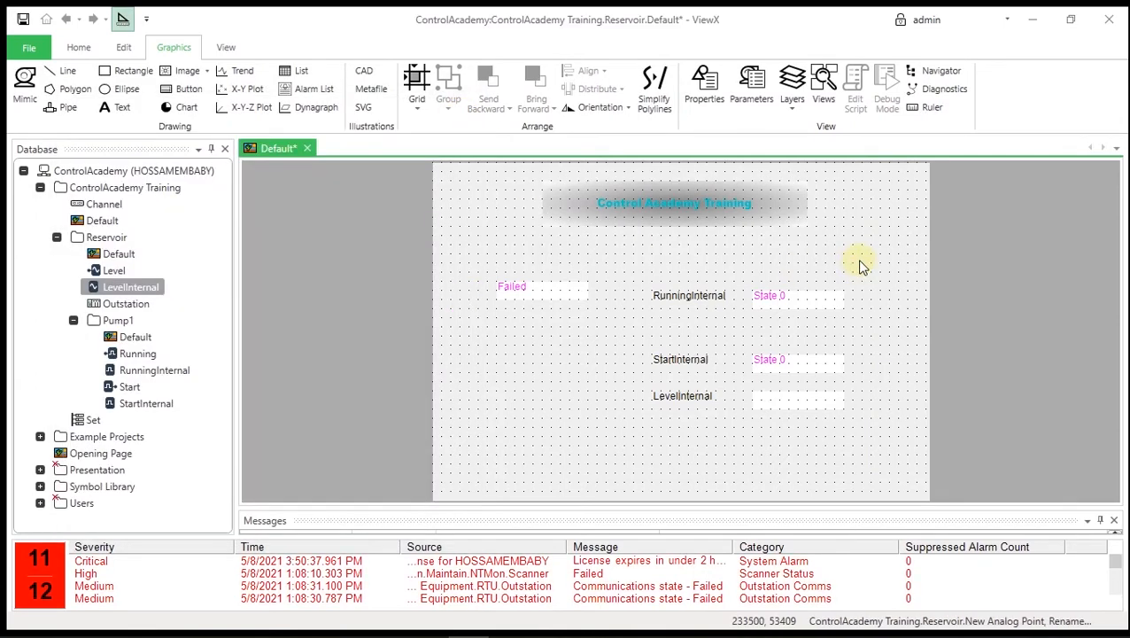
Change the point colour of the title box's radial gradient fill to light grey.
{"action": "double_click", "coordinate": [793, 201]}
{"action": "left_click", "coordinate": [189, 157]}
{"action": "left_click", "coordinate": [150, 279]}
{"action": "left_click", "coordinate": [164, 329]}
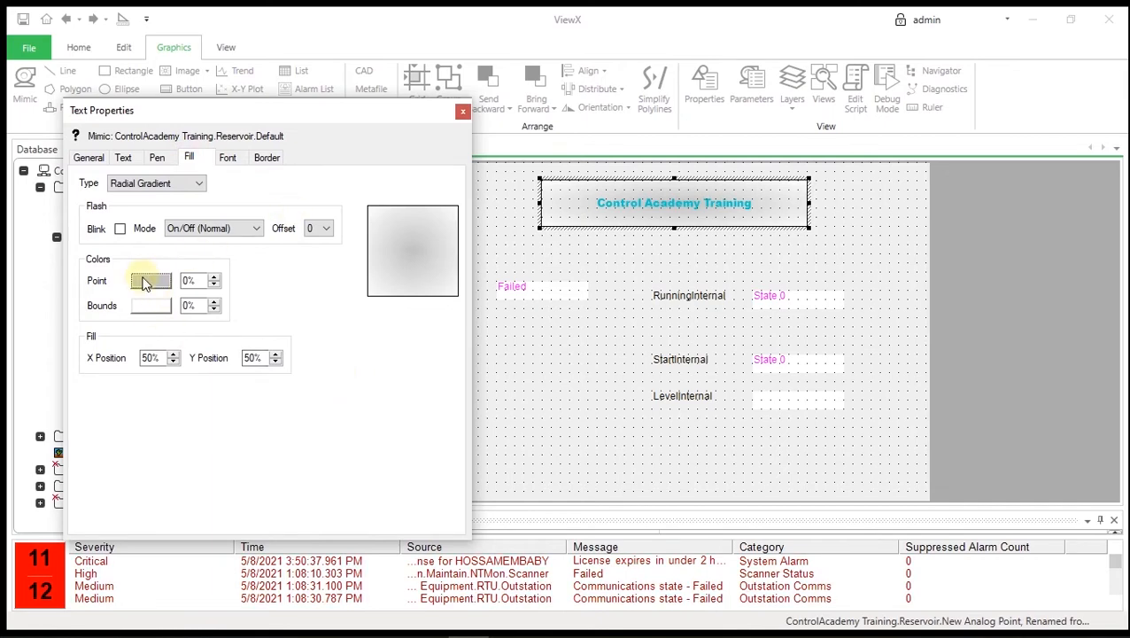
{"action": "left_click", "coordinate": [611, 359]}
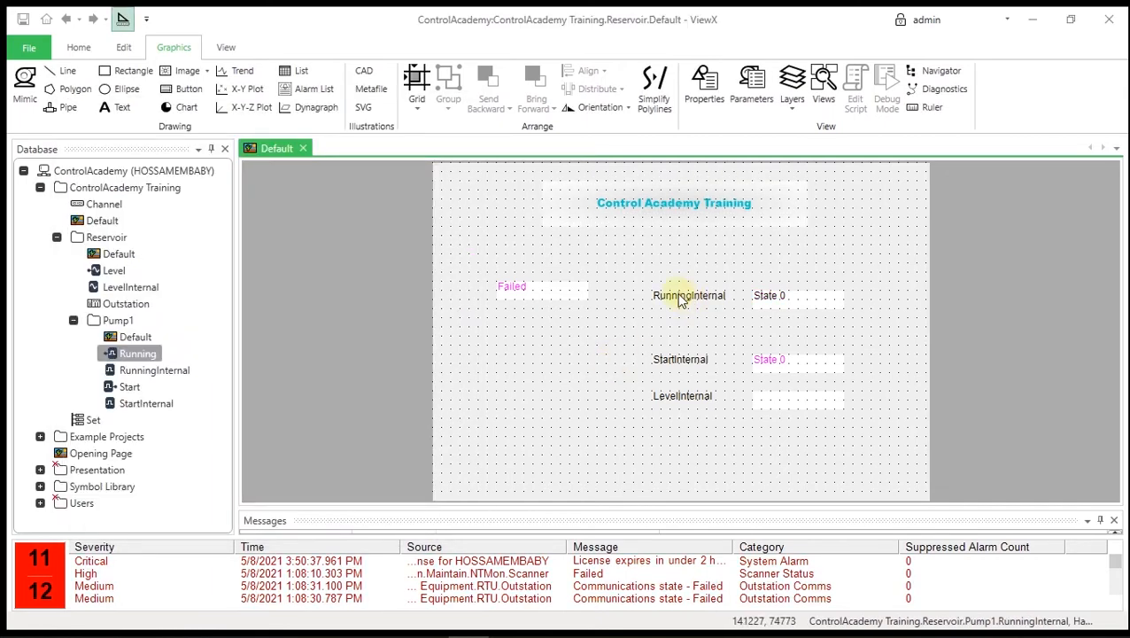
Leave the mimic's design mode and hand-control the RunningInternal point to State 1.
{"action": "left_click", "coordinate": [122, 21]}
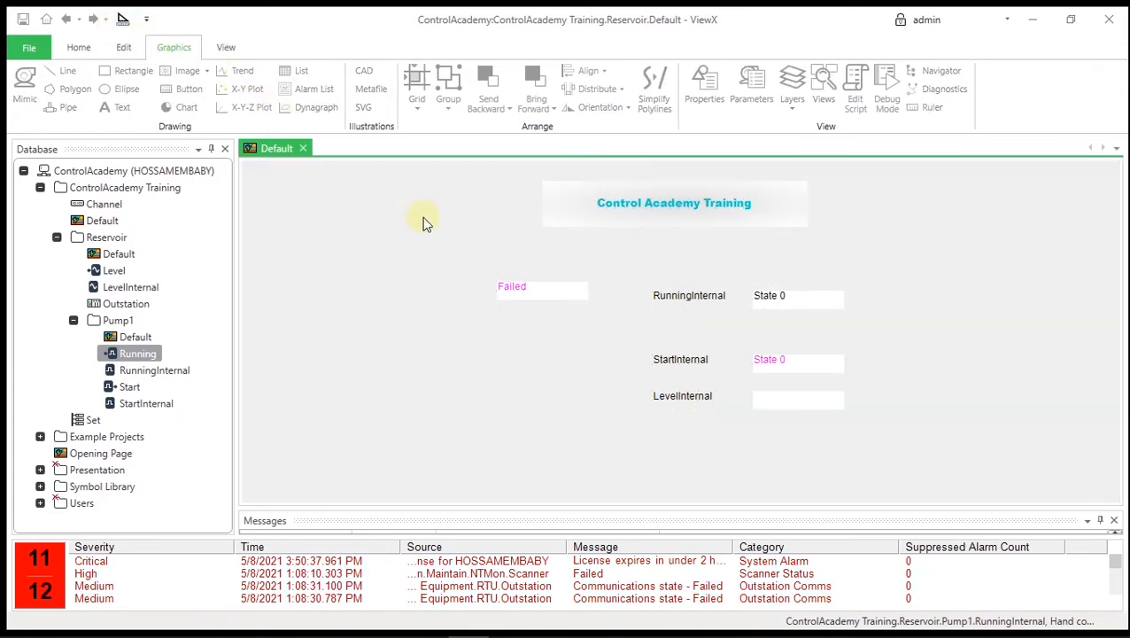
{"action": "right_click", "coordinate": [773, 303]}
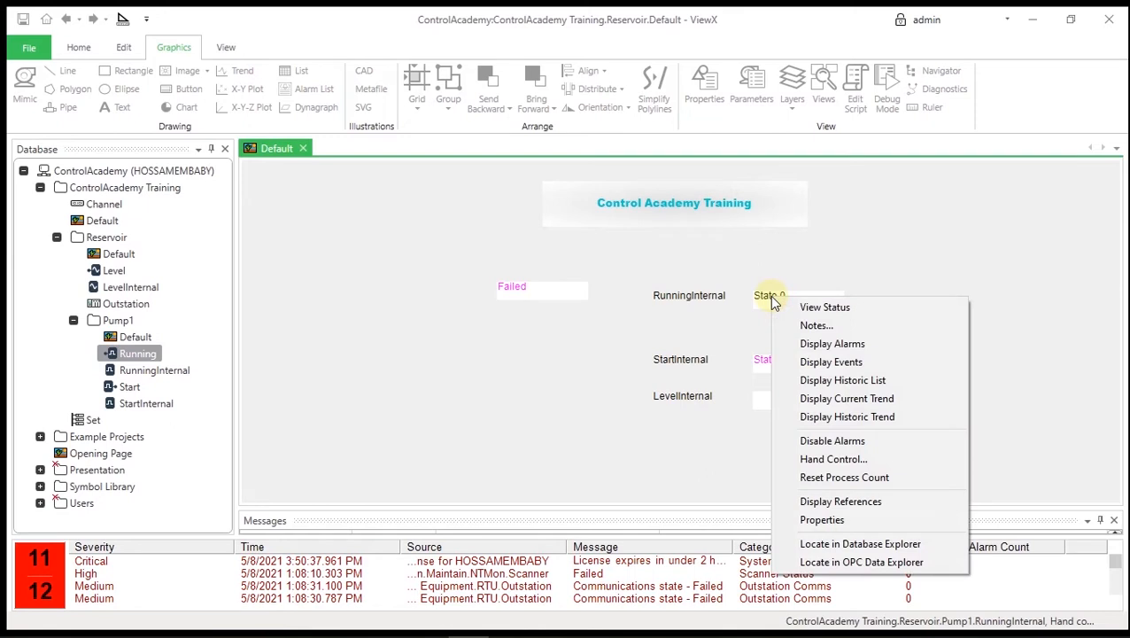
{"action": "left_click", "coordinate": [838, 460]}
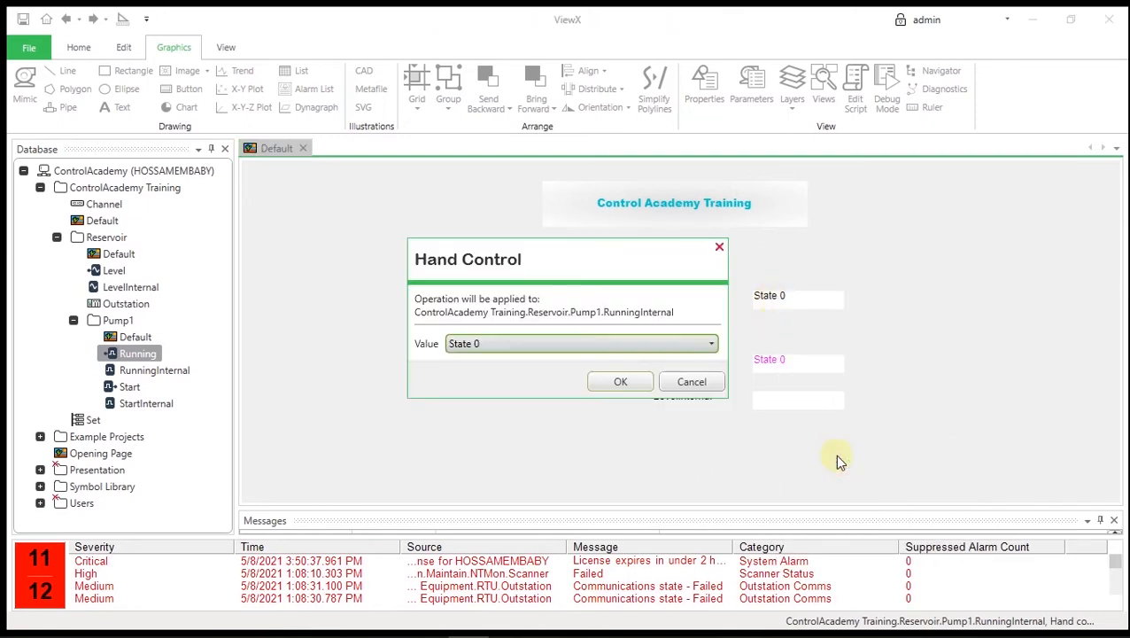
{"action": "left_click", "coordinate": [710, 348]}
{"action": "left_click", "coordinate": [556, 385]}
{"action": "left_click", "coordinate": [617, 383]}
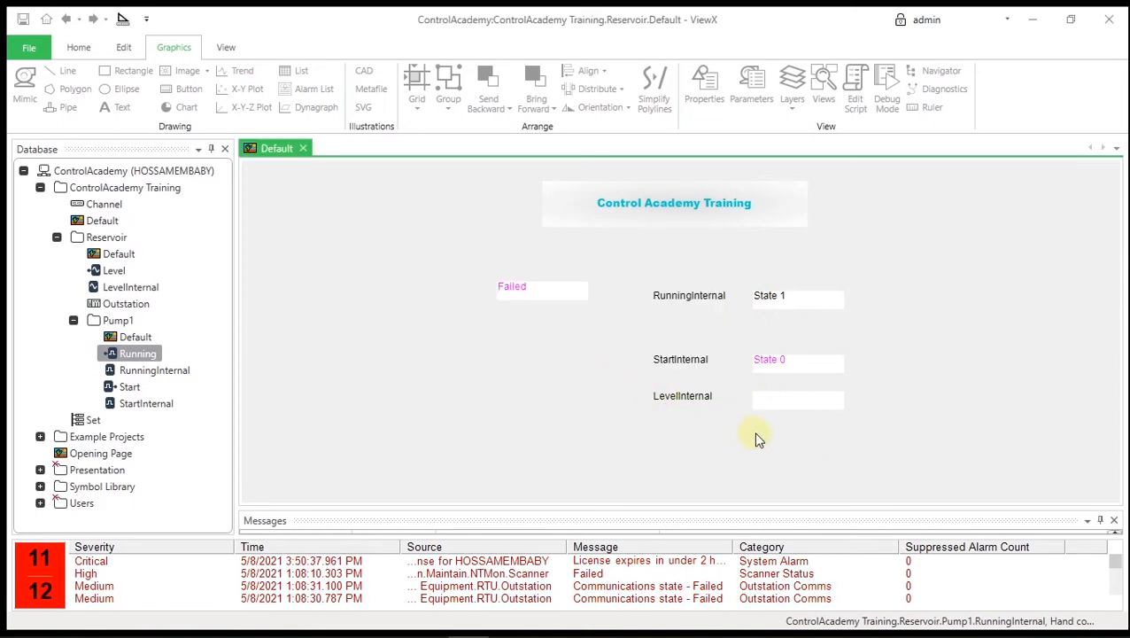
Hand-control the StartInternal point to State 1 from its State text on the mimic.
{"action": "left_click", "coordinate": [779, 372]}
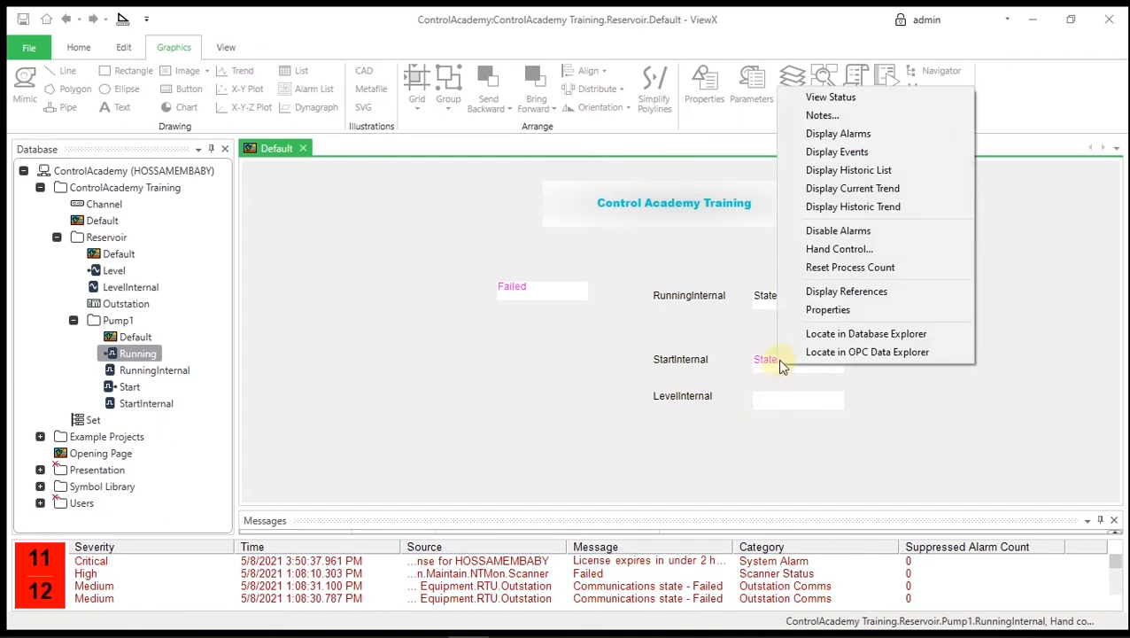
{"action": "left_click", "coordinate": [839, 249]}
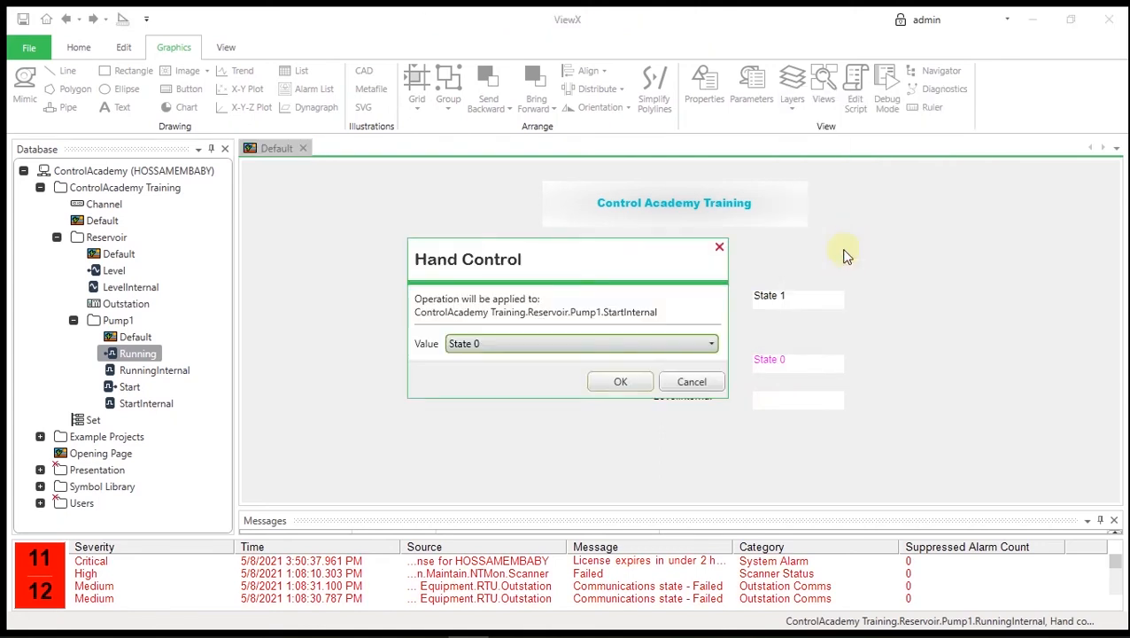
{"action": "left_click", "coordinate": [678, 345]}
{"action": "left_click", "coordinate": [619, 385]}
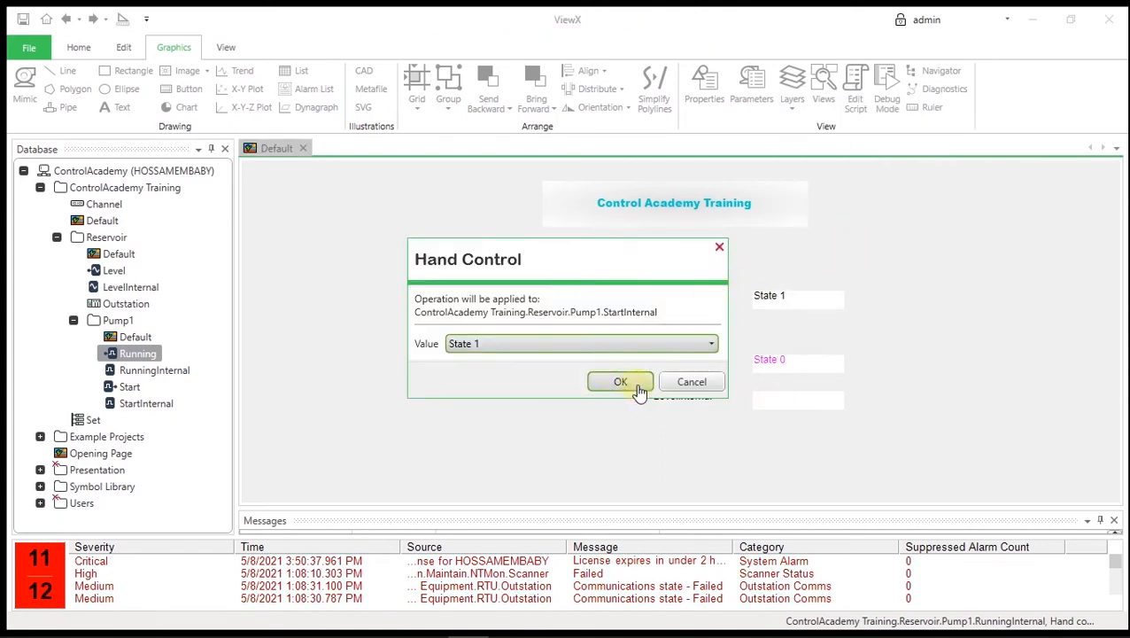
{"action": "left_click", "coordinate": [638, 391]}
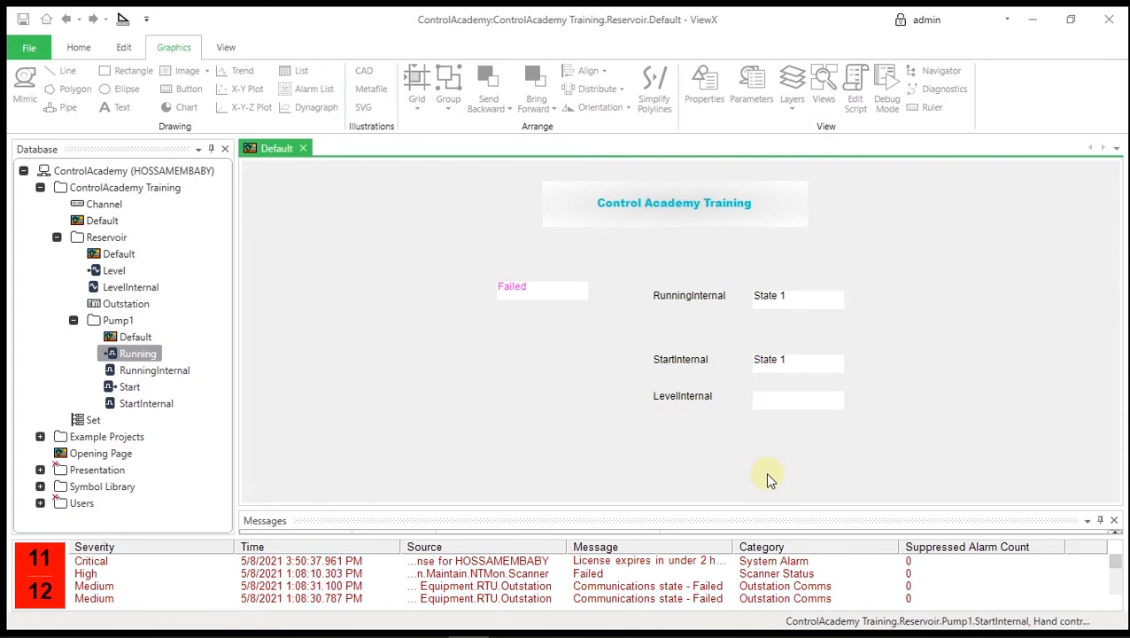
Hand-control the LevelInternal point to a value of 44 and display its current trend.
{"action": "right_click", "coordinate": [776, 406]}
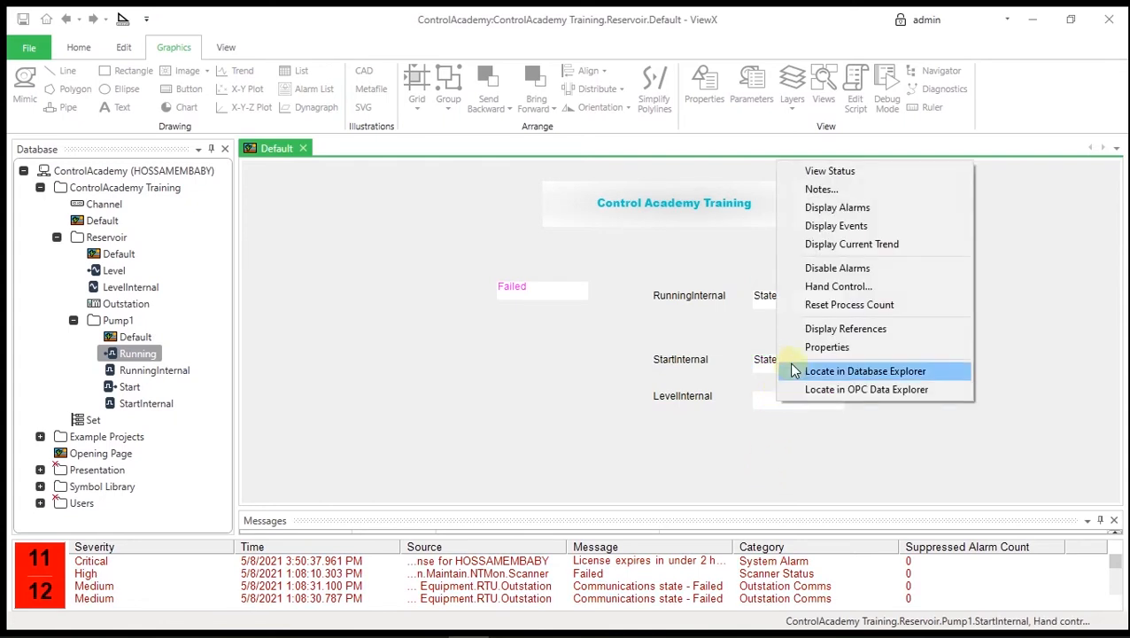
{"action": "left_click", "coordinate": [820, 287]}
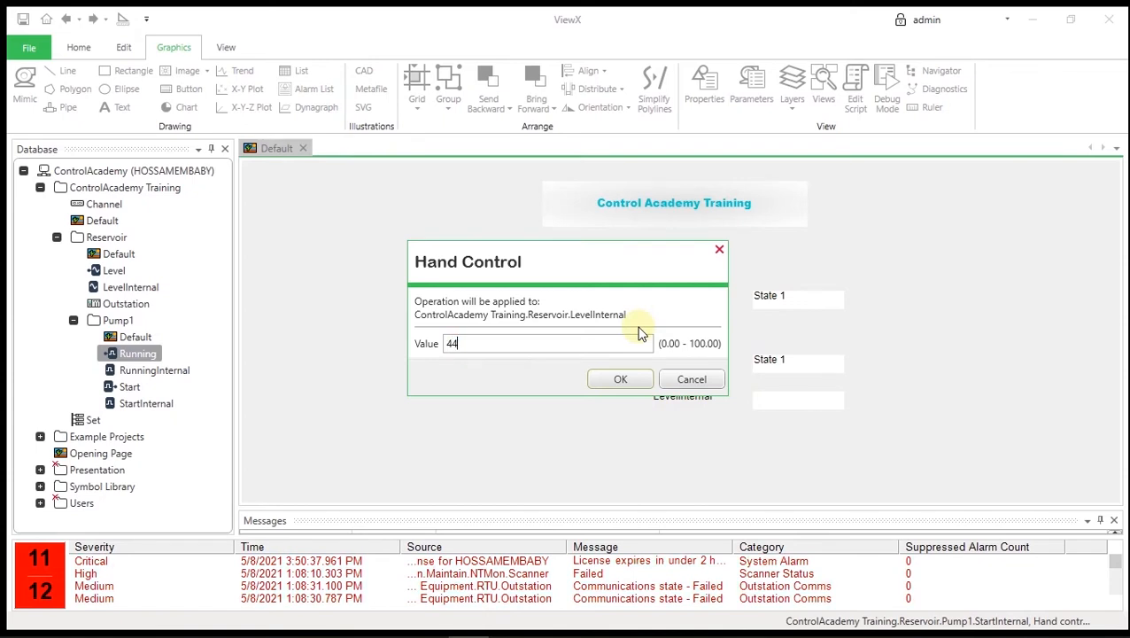
{"action": "key", "text": "Return"}
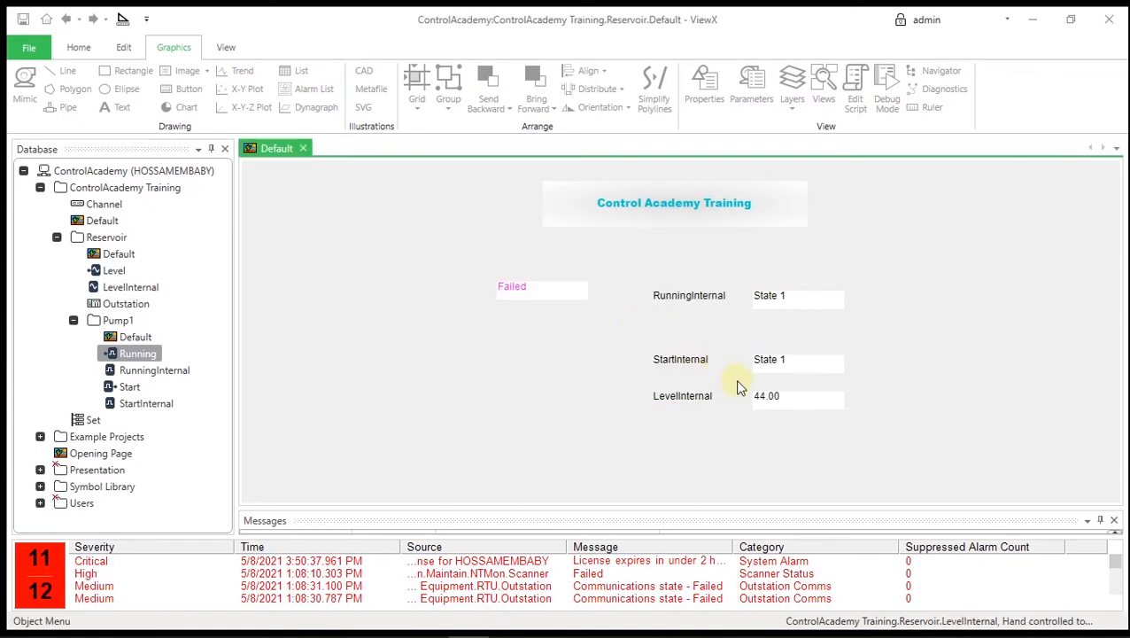
{"action": "right_click", "coordinate": [765, 407]}
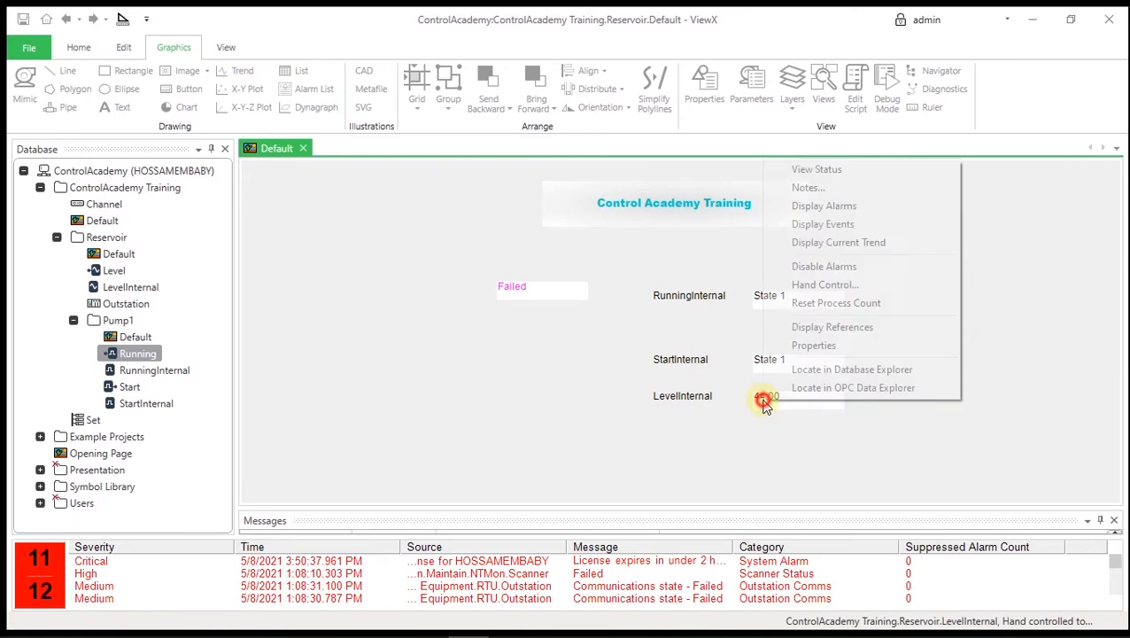
{"action": "left_click", "coordinate": [864, 247]}
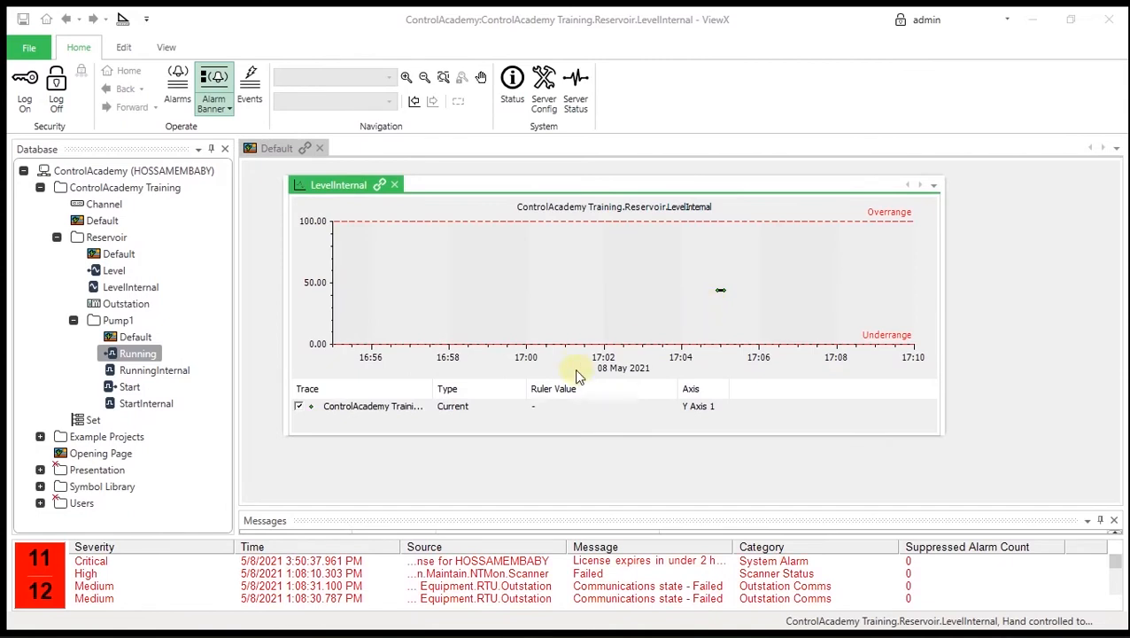
Zoom in on the time axis around the plotted values of the LevelInternal trend, and close the trend.
{"action": "scroll", "coordinate": [714, 296], "scroll_direction": "up", "scroll_amount": 5}
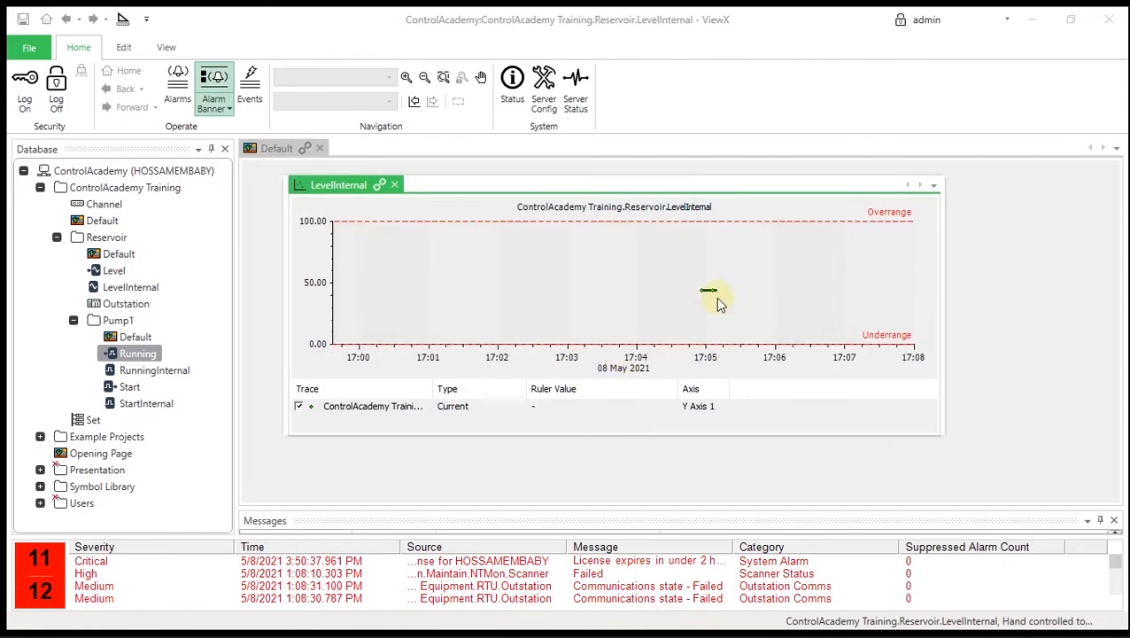
{"action": "scroll", "coordinate": [694, 312], "scroll_direction": "up", "scroll_amount": 1}
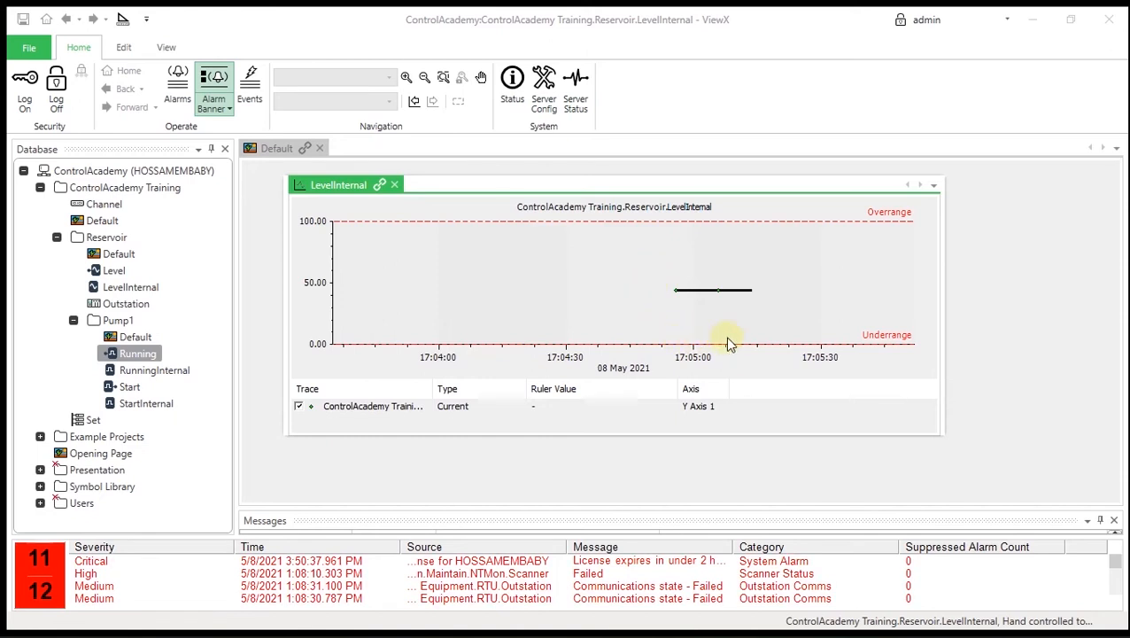
{"action": "left_click", "coordinate": [933, 187]}
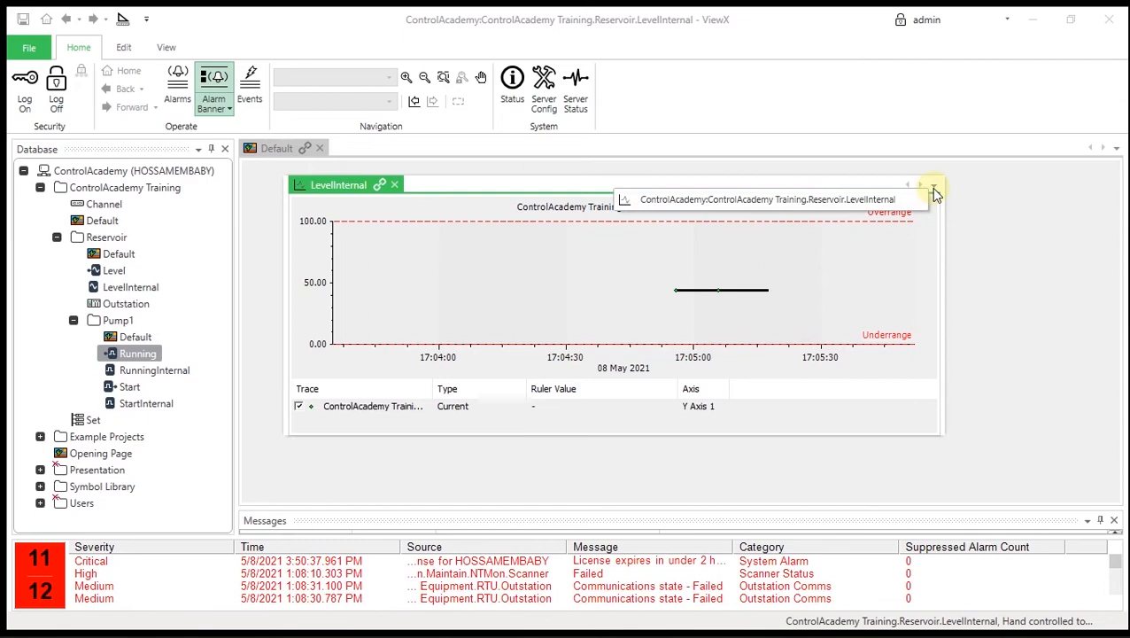
{"action": "left_click", "coordinate": [866, 203]}
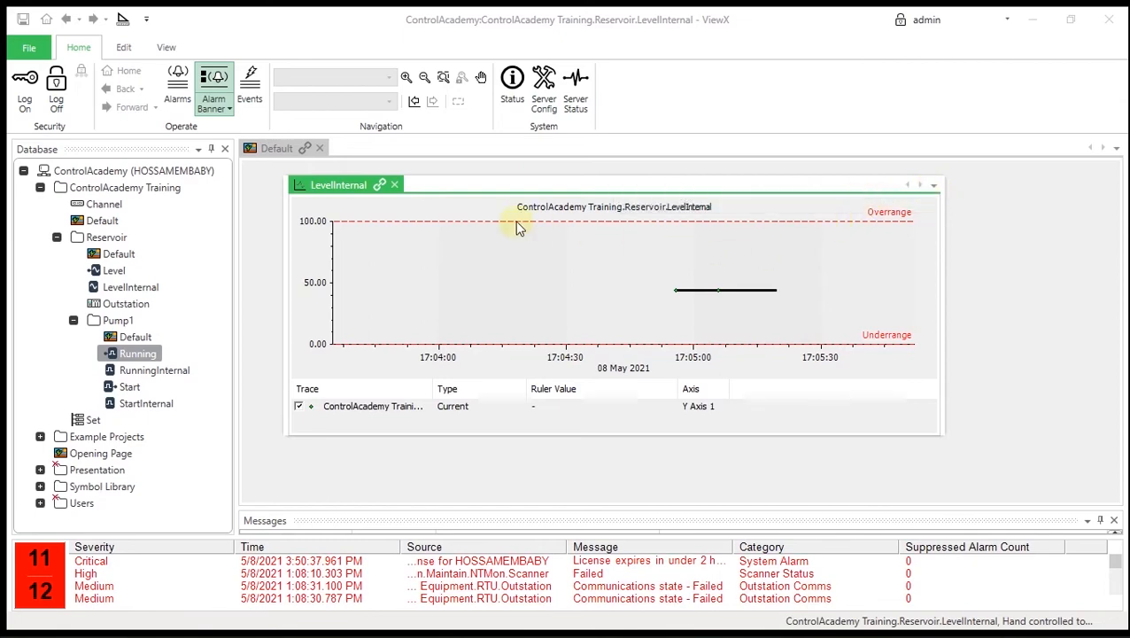
{"action": "left_click", "coordinate": [320, 148]}
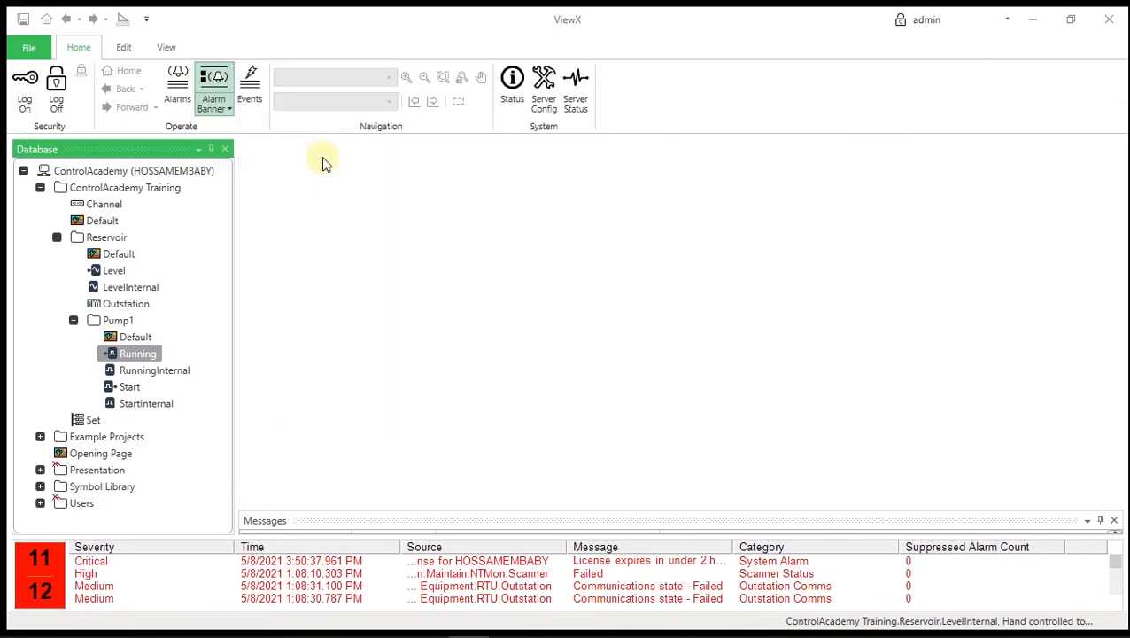
Open the Default mimics of Pump1 and Reservoir, and take the Reservoir mimic out of design mode.
{"action": "double_click", "coordinate": [136, 337]}
{"action": "double_click", "coordinate": [118, 255]}
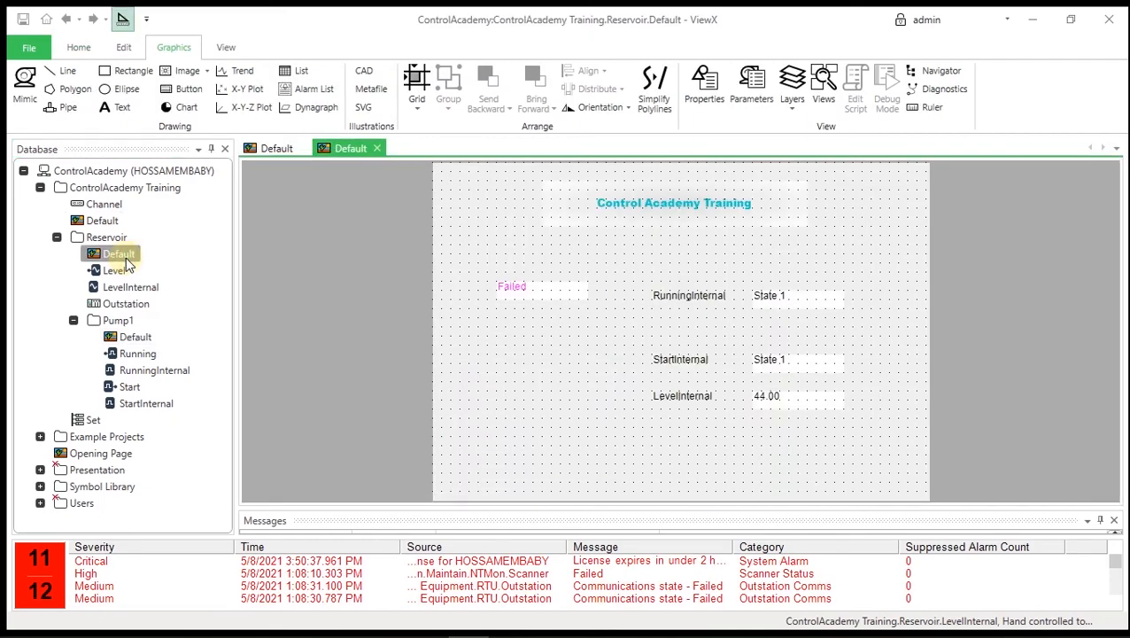
{"action": "left_click", "coordinate": [815, 362]}
{"action": "left_click", "coordinate": [575, 379]}
{"action": "left_click", "coordinate": [122, 19]}
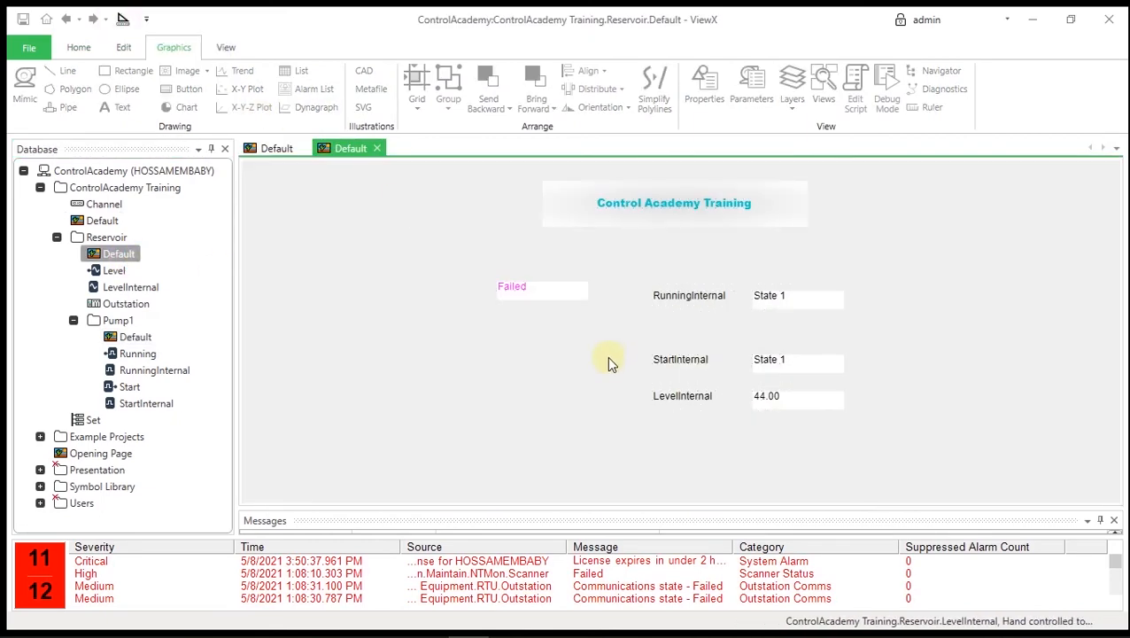
Display the events of the StartInternal point from its State text on the mimic, and close the view.
{"action": "right_click", "coordinate": [782, 361]}
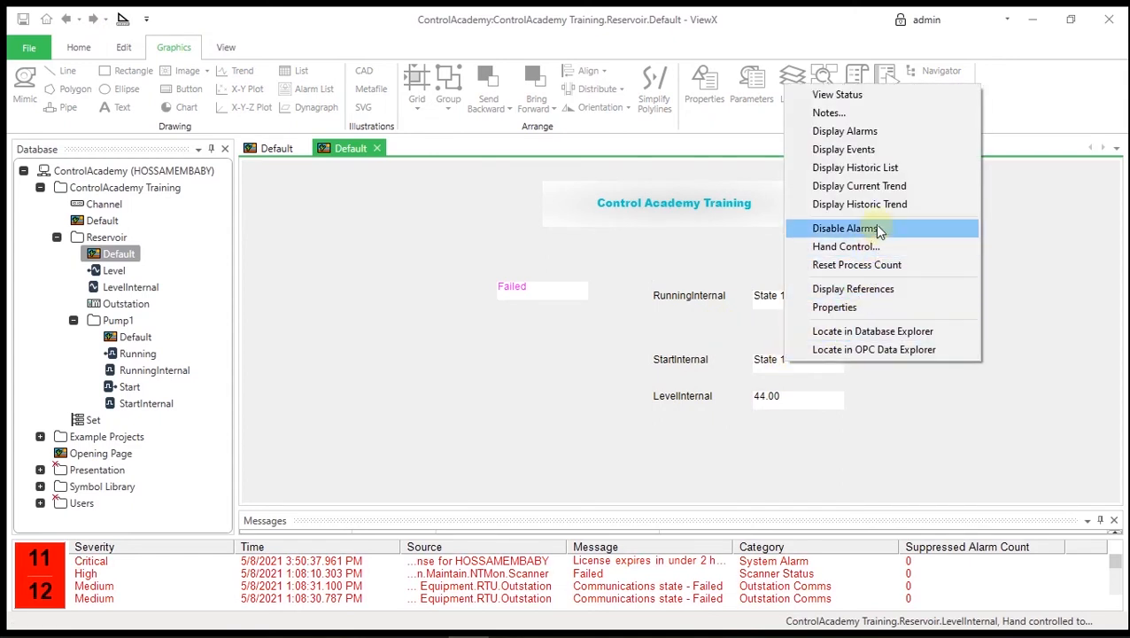
{"action": "left_click", "coordinate": [877, 149]}
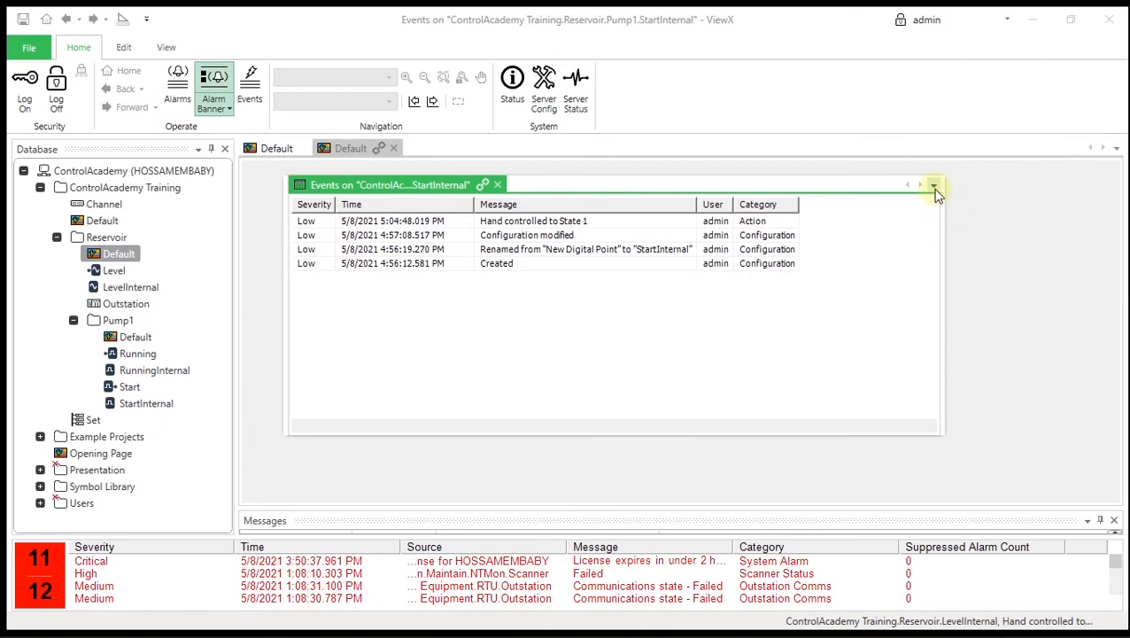
{"action": "left_click", "coordinate": [393, 148]}
View the Pump1 mimic and open the Default mimic of the ControlAcademy Training group.
{"action": "left_click", "coordinate": [287, 151]}
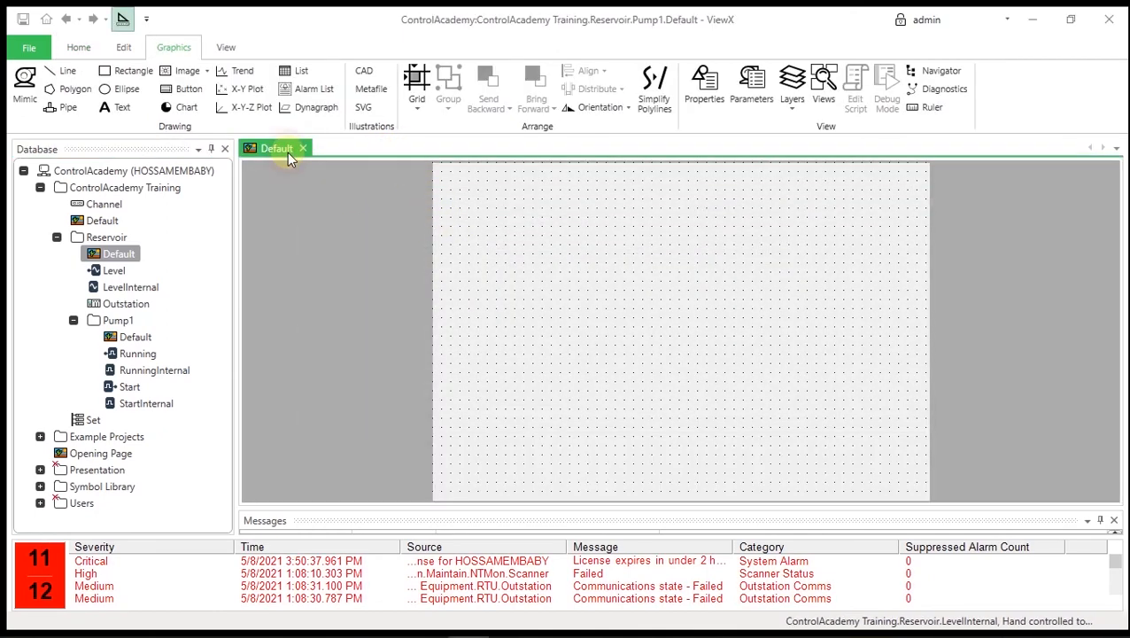
{"action": "double_click", "coordinate": [105, 221]}
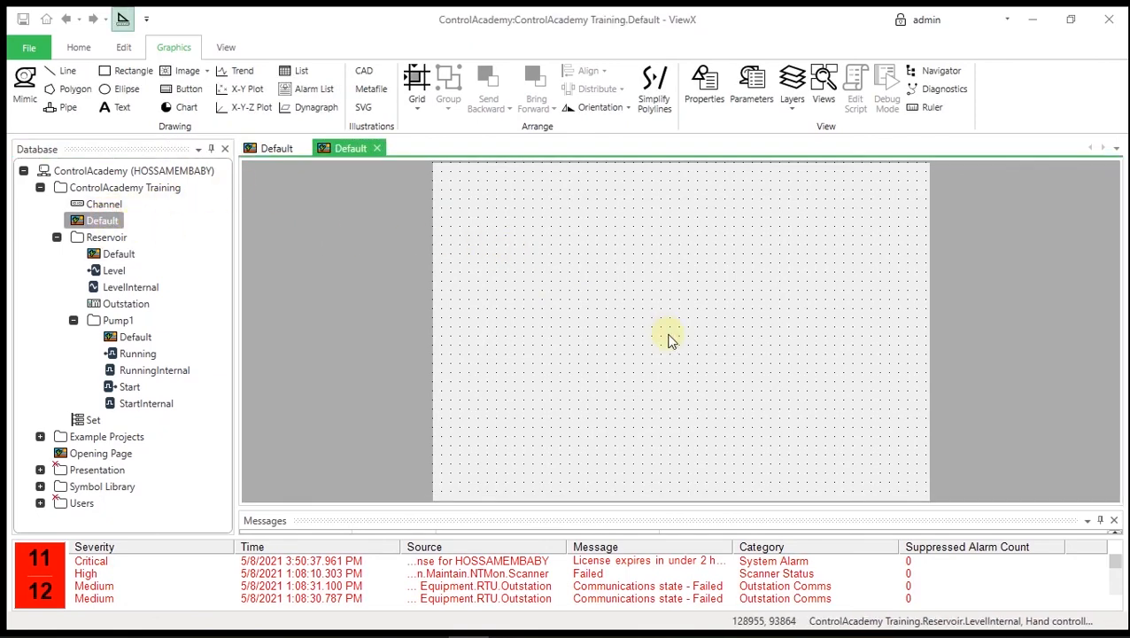
{"action": "scroll", "coordinate": [673, 342], "scroll_direction": "down", "scroll_amount": 3}
{"action": "scroll", "coordinate": [673, 342], "scroll_direction": "up", "scroll_amount": 2}
Delete the original Level point from the Reservoir group, keeping LevelInternal.
{"action": "left_click", "coordinate": [120, 270]}
{"action": "right_click", "coordinate": [119, 270]}
{"action": "left_click", "coordinate": [170, 559]}
{"action": "left_click", "coordinate": [764, 464]}
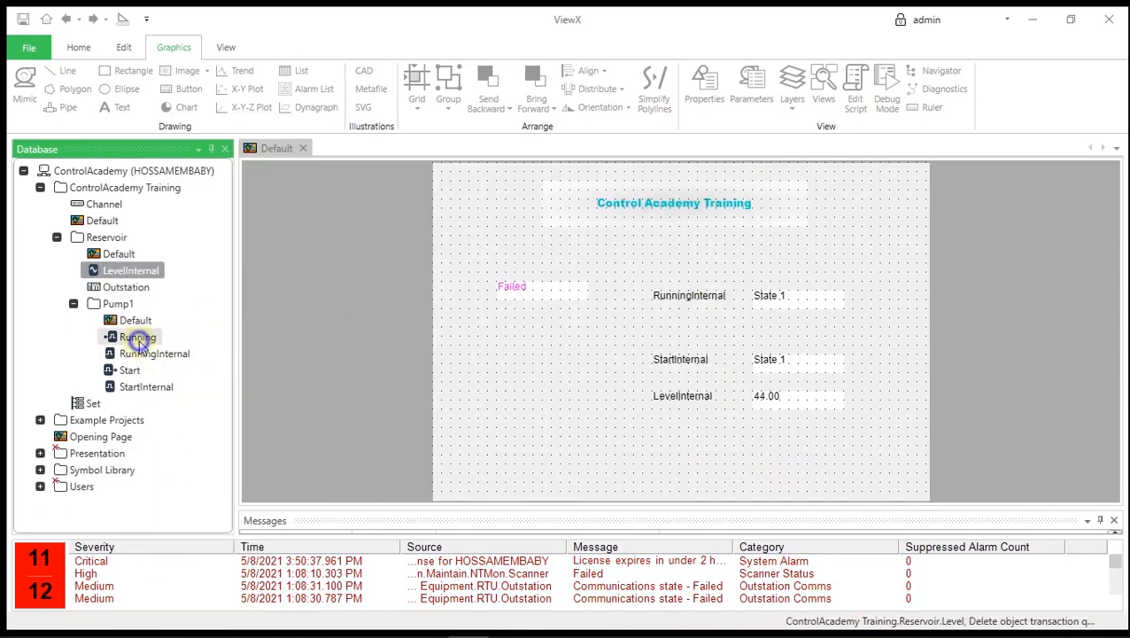
Delete the original Running and Start points from the Pump1 group, keeping the internal ones.
{"action": "left_click", "coordinate": [142, 337]}
{"action": "right_click", "coordinate": [142, 337]}
{"action": "left_click", "coordinate": [182, 557]}
{"action": "left_click", "coordinate": [766, 461]}
{"action": "right_click", "coordinate": [129, 353]}
{"action": "left_click", "coordinate": [168, 559]}
{"action": "left_click", "coordinate": [763, 462]}
Rename the LevelInternal point in the Reservoir group as Level.
{"action": "right_click", "coordinate": [153, 275]}
{"action": "left_click", "coordinate": [193, 578]}
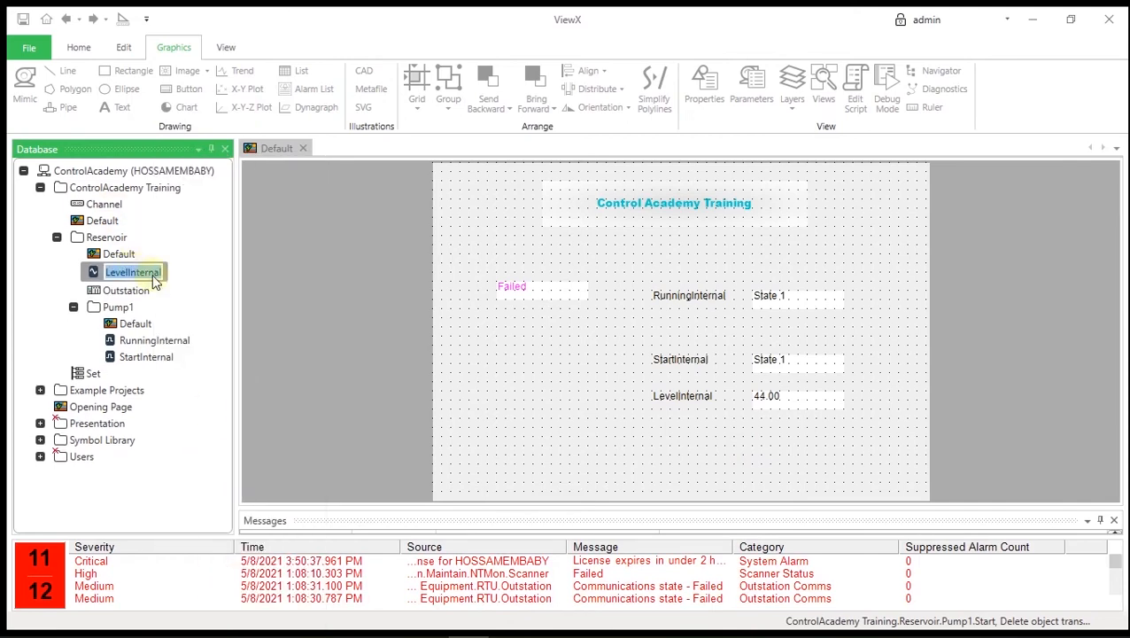
{"action": "type", "text": "Level"}
Rename the RunningInternal point in the Pump1 group as Running.
{"action": "left_click", "coordinate": [151, 339]}
{"action": "right_click", "coordinate": [151, 339]}
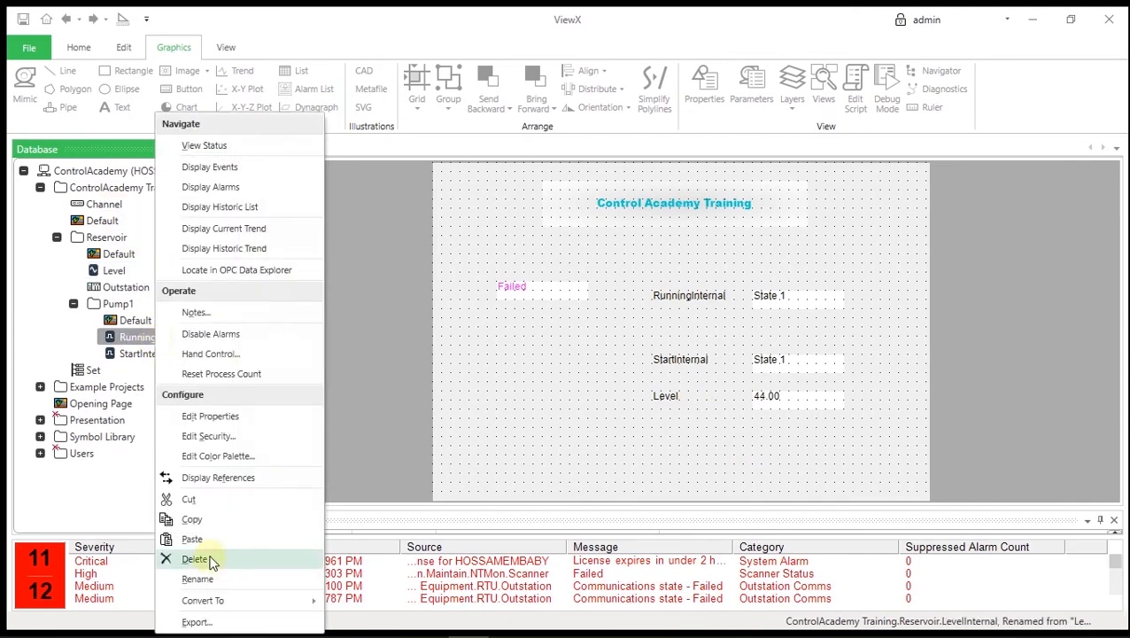
{"action": "left_click", "coordinate": [212, 578]}
{"action": "double_click", "coordinate": [169, 339]}
{"action": "right_click", "coordinate": [168, 339]}
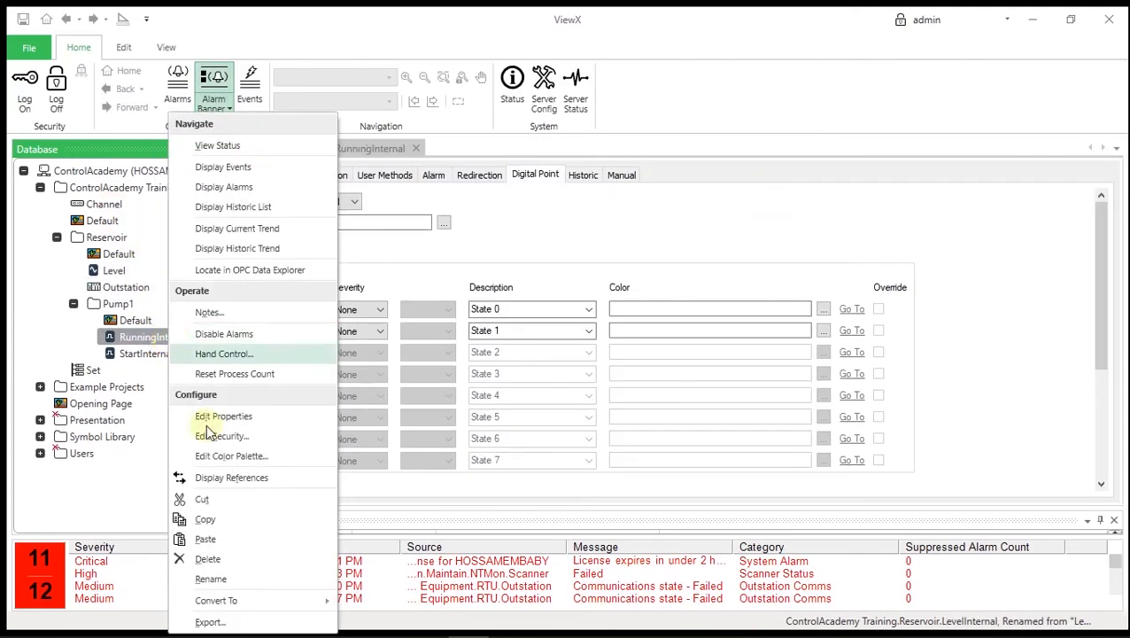
{"action": "left_click", "coordinate": [223, 580]}
{"action": "left_click_drag", "start_coordinate": [157, 338], "coordinate": [211, 347]}
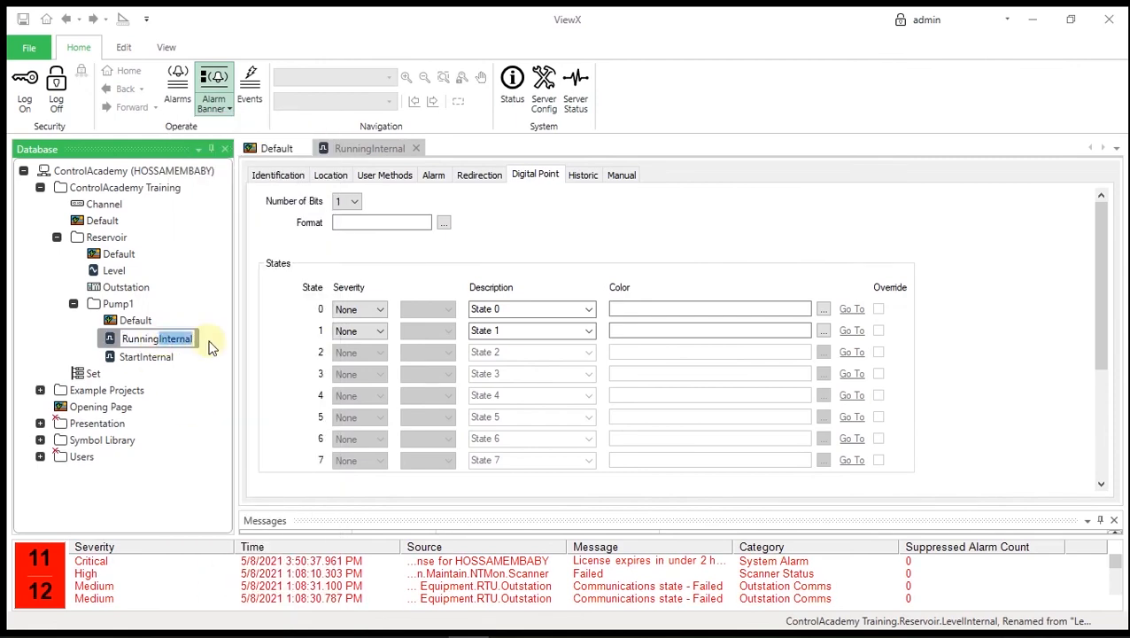
{"action": "key", "text": "BackSpace"}
Rename the StartInternal point in the Pump1 group as Start.
{"action": "left_click", "coordinate": [167, 355]}
{"action": "right_click", "coordinate": [160, 356]}
{"action": "left_click", "coordinate": [211, 579]}
{"action": "left_click_drag", "start_coordinate": [143, 356], "coordinate": [177, 356]}
{"action": "key", "text": "BackSpace"}
{"action": "double_click", "coordinate": [196, 409]}
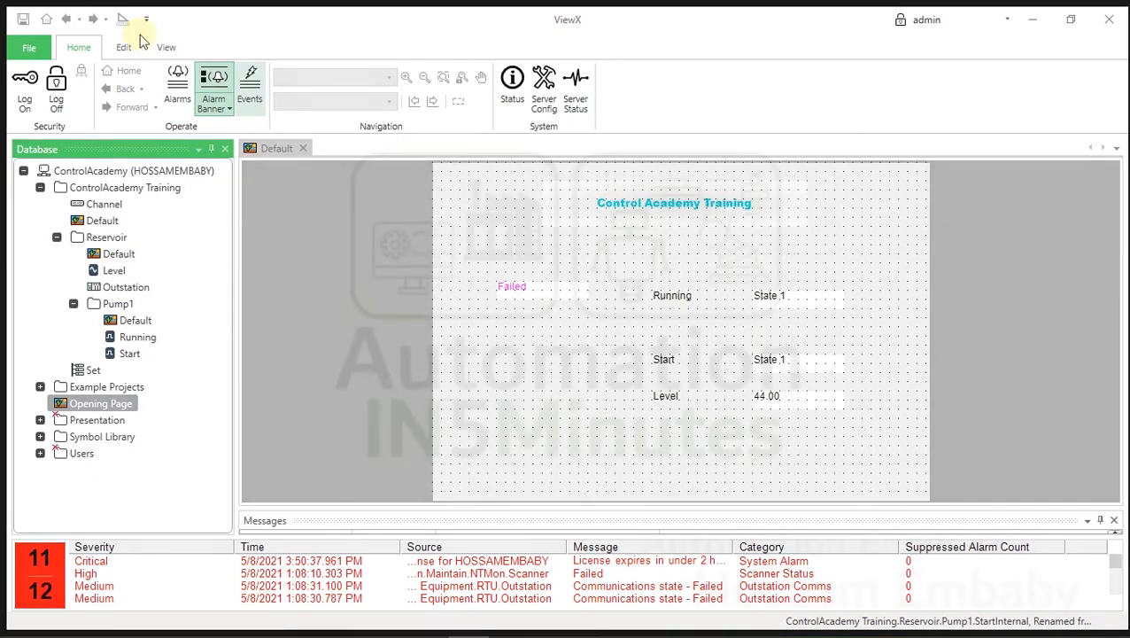